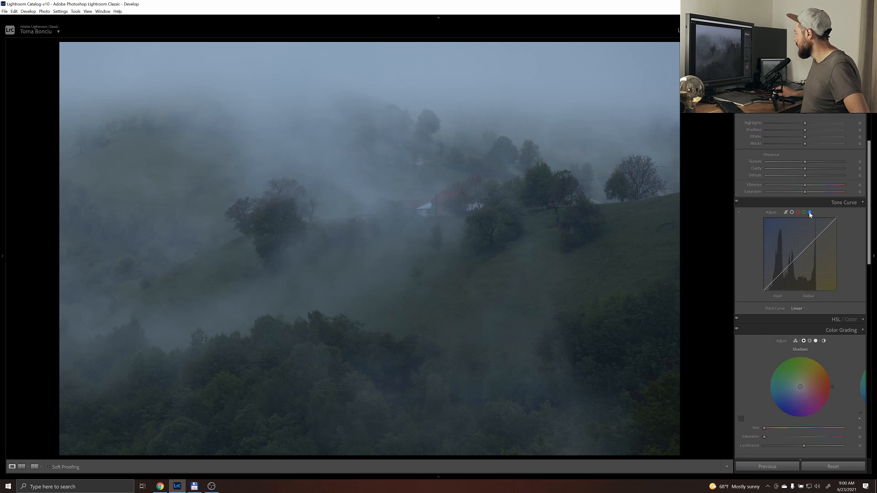
Try lifting the black point and adding shadow, midtone and highlight points on the blue channel's tone curve, and restore it to linear
{"action": "left_click_drag", "start_coordinate": [763, 291], "coordinate": [764, 287]}
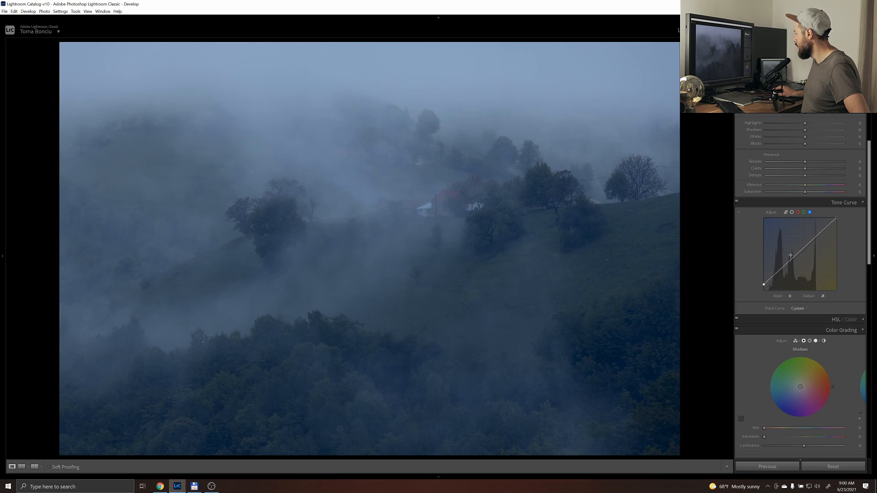
{"action": "double_click", "coordinate": [765, 283]}
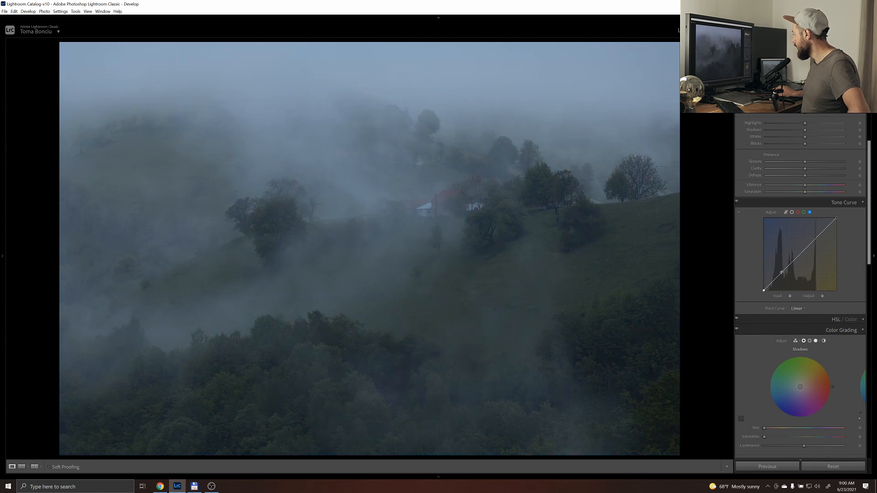
{"action": "left_click_drag", "start_coordinate": [782, 272], "coordinate": [784, 273]}
{"action": "left_click", "coordinate": [801, 255]}
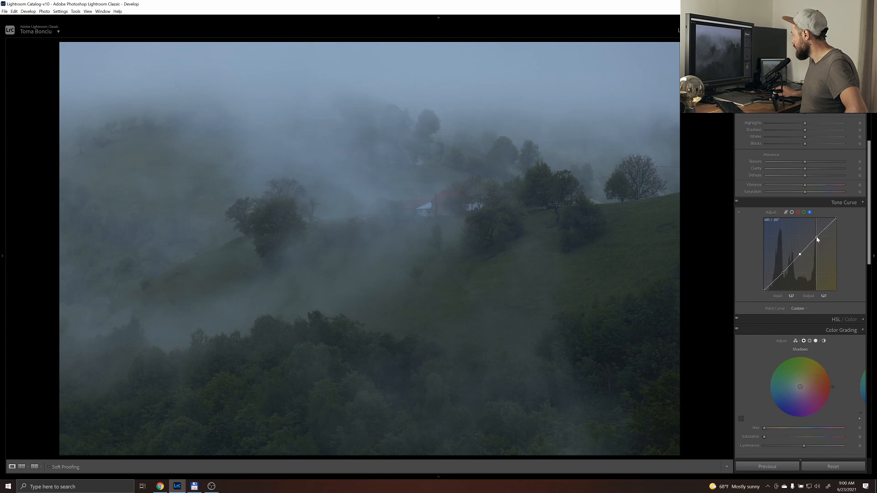
{"action": "left_click", "coordinate": [817, 238]}
{"action": "left_click_drag", "start_coordinate": [817, 239], "coordinate": [817, 238]}
{"action": "left_click_drag", "start_coordinate": [784, 276], "coordinate": [784, 275]}
{"action": "double_click", "coordinate": [800, 255]}
{"action": "double_click", "coordinate": [817, 237]}
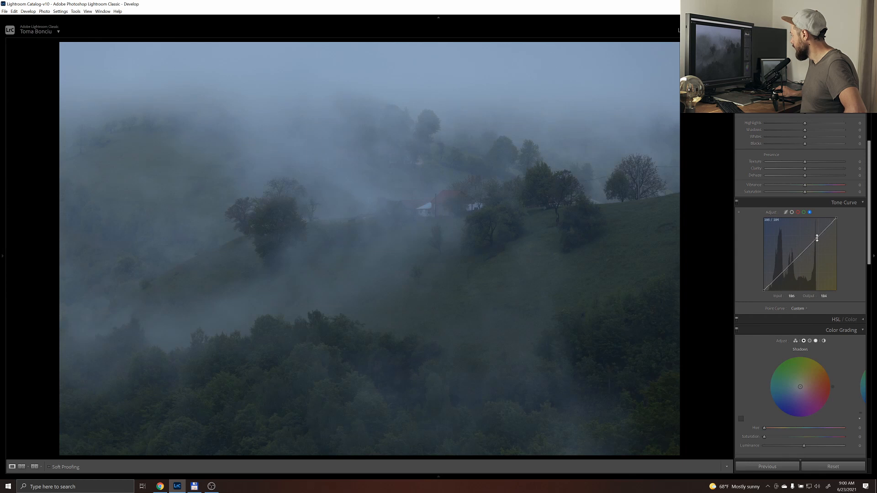
Try an S-curve on the combined RGB tone curve with raised highlights and lowered shadows, and remove both points
{"action": "left_click", "coordinate": [792, 212]}
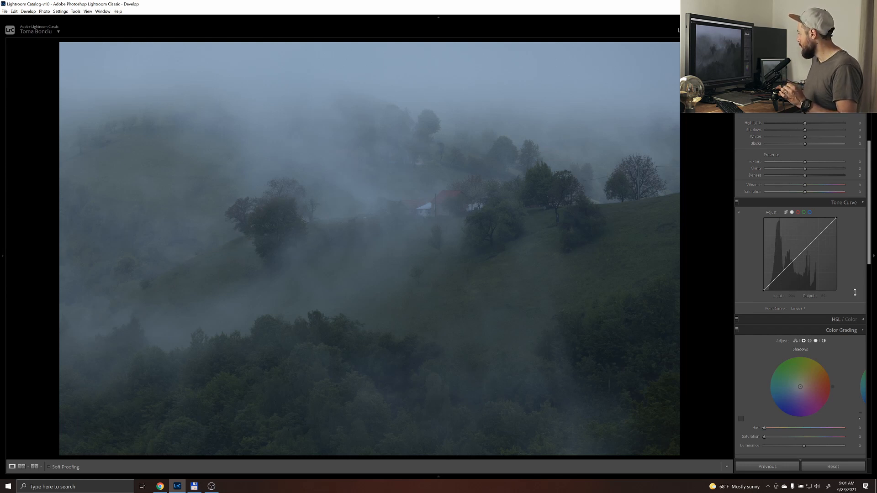
{"action": "left_click", "coordinate": [819, 237]}
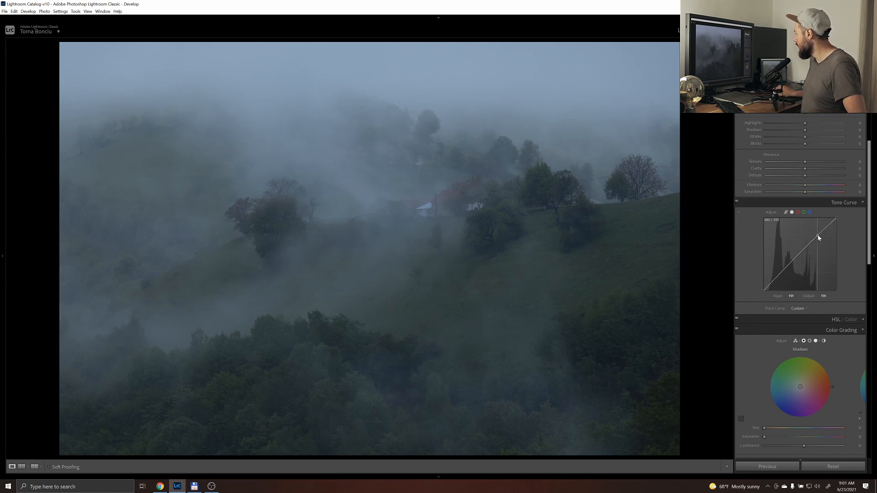
{"action": "left_click_drag", "start_coordinate": [816, 237], "coordinate": [812, 247]}
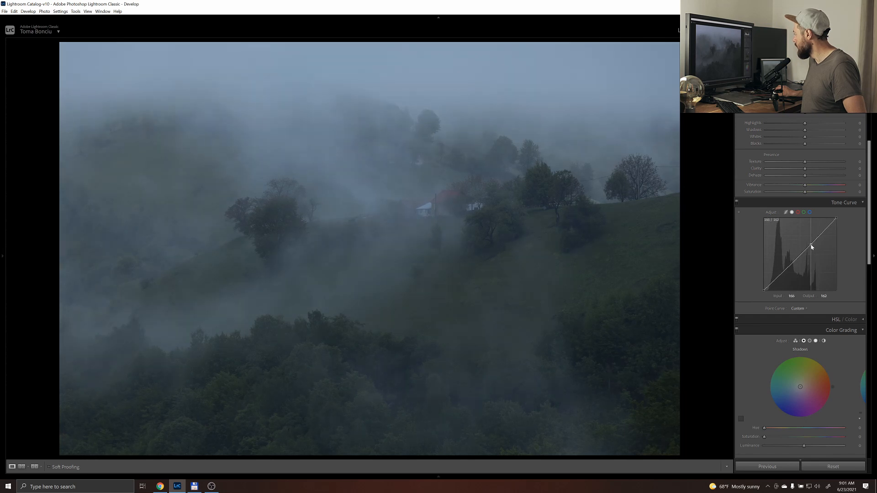
{"action": "left_click_drag", "start_coordinate": [812, 247], "coordinate": [811, 239]}
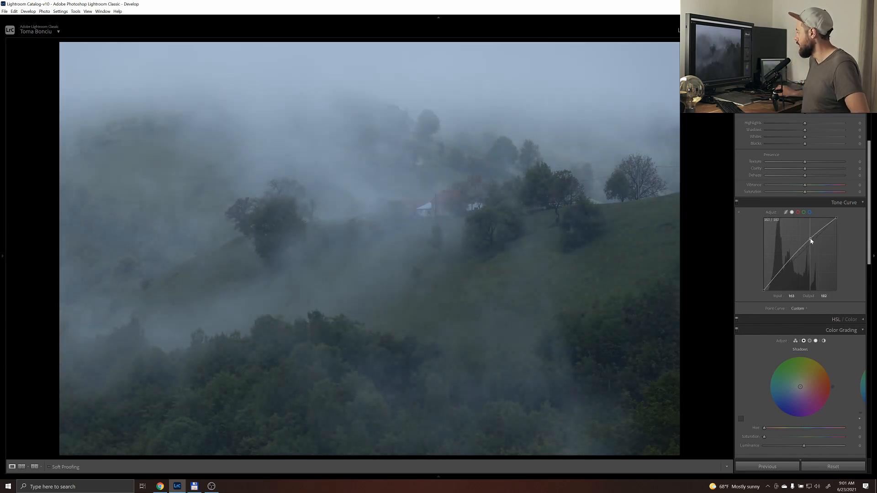
{"action": "left_click", "coordinate": [784, 267]}
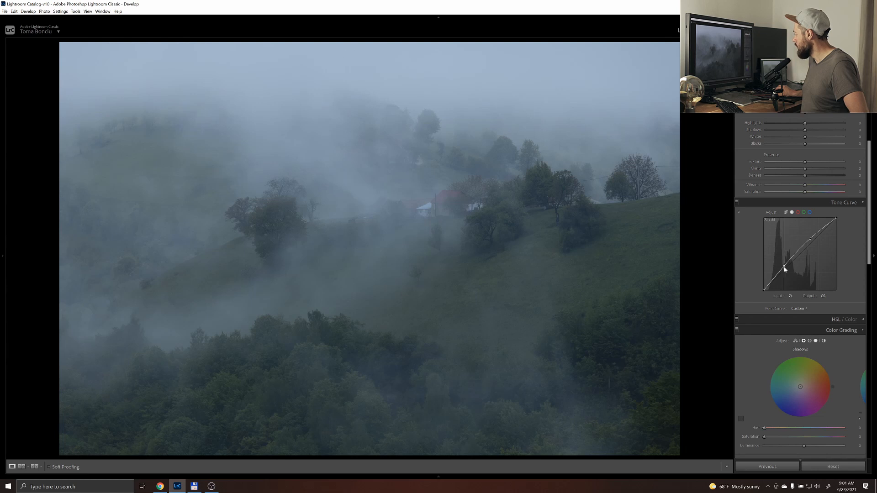
{"action": "left_click_drag", "start_coordinate": [784, 270], "coordinate": [786, 269]}
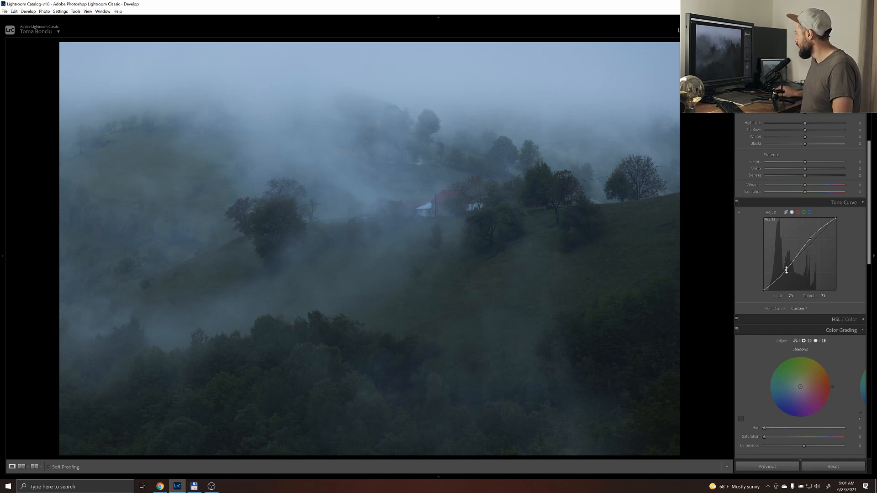
{"action": "double_click", "coordinate": [786, 270]}
{"action": "double_click", "coordinate": [811, 239]}
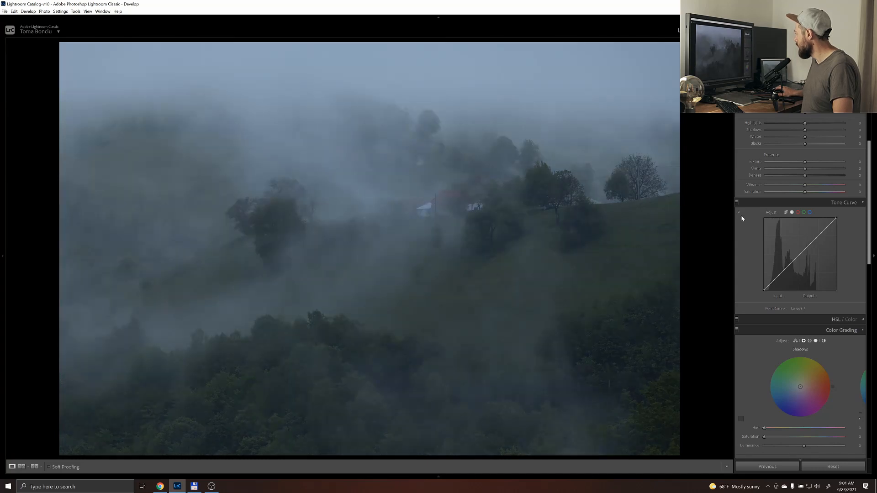
Set the foggy hillside photo's Highlights to +21, Shadows to +42, Whites to +54 and Blacks to -59
{"action": "scroll", "coordinate": [809, 228], "scroll_direction": "up", "scroll_amount": 3}
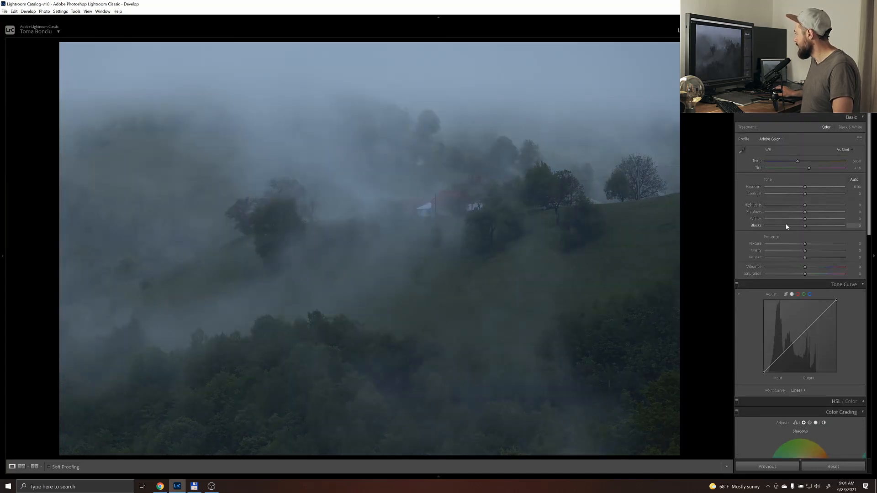
{"action": "left_click_drag", "start_coordinate": [806, 221], "coordinate": [828, 220]}
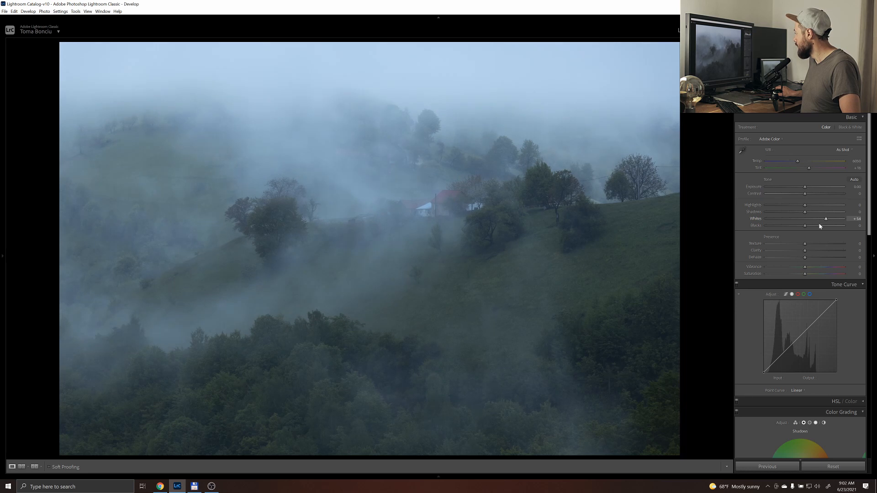
{"action": "left_click_drag", "start_coordinate": [794, 224], "coordinate": [788, 225]}
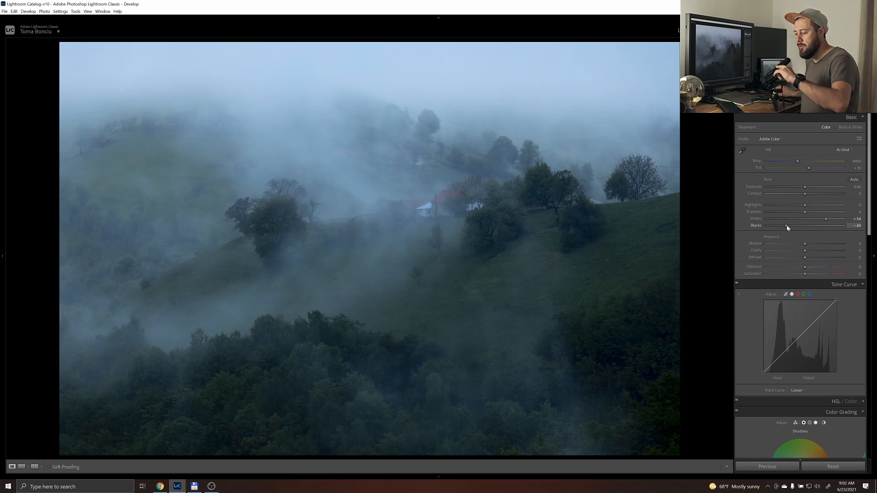
{"action": "left_click_drag", "start_coordinate": [788, 226], "coordinate": [785, 226]}
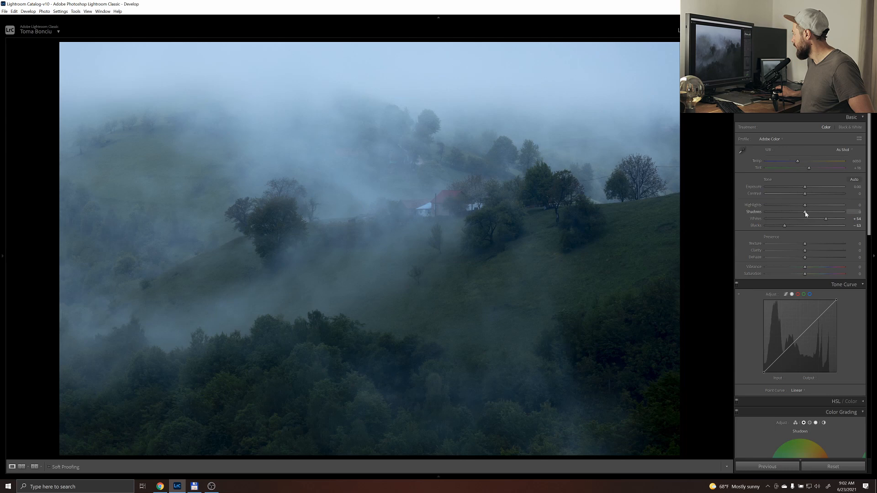
{"action": "left_click_drag", "start_coordinate": [805, 213], "coordinate": [823, 213]}
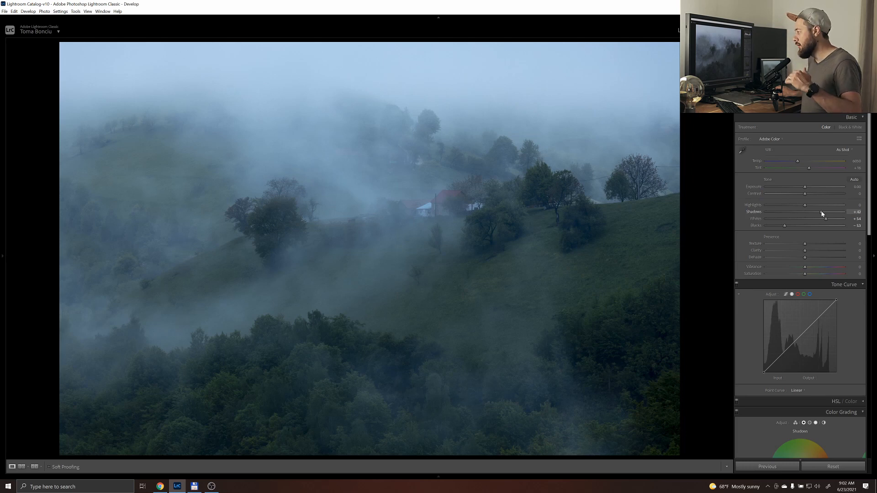
{"action": "left_click_drag", "start_coordinate": [785, 226], "coordinate": [813, 207]}
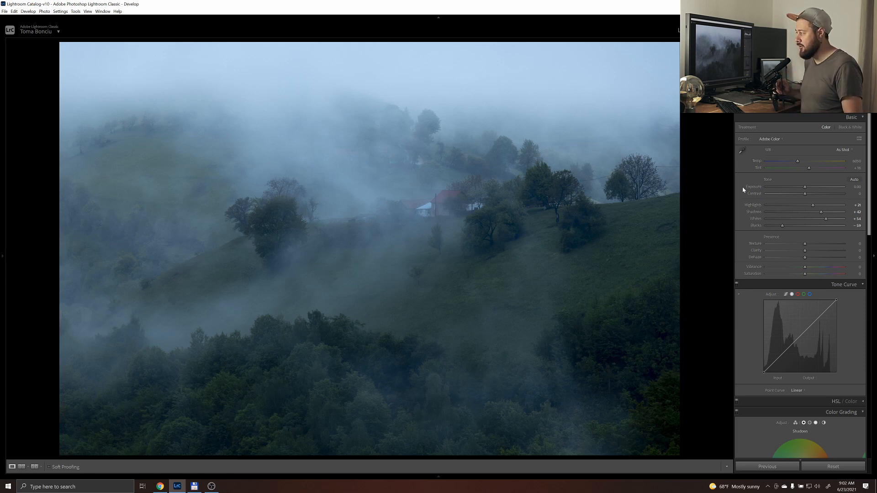
Color grade the shadows blue with a hue of about 225 and a saturation of about 38
{"action": "scroll", "coordinate": [756, 320], "scroll_direction": "down", "scroll_amount": 5}
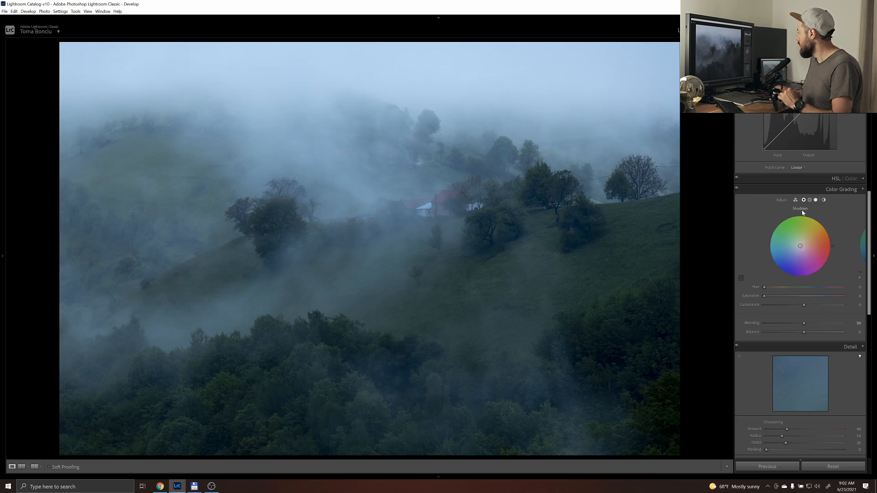
{"action": "left_click_drag", "start_coordinate": [764, 287], "coordinate": [814, 293]}
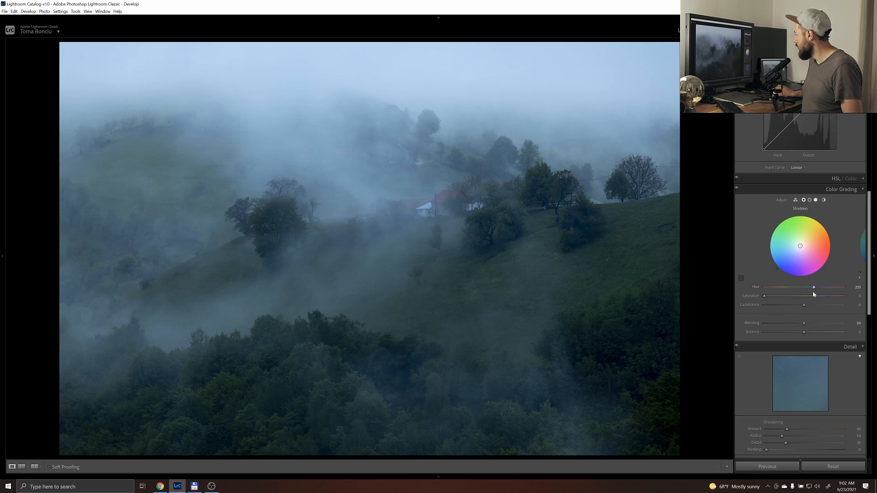
{"action": "left_click_drag", "start_coordinate": [765, 297], "coordinate": [797, 301]}
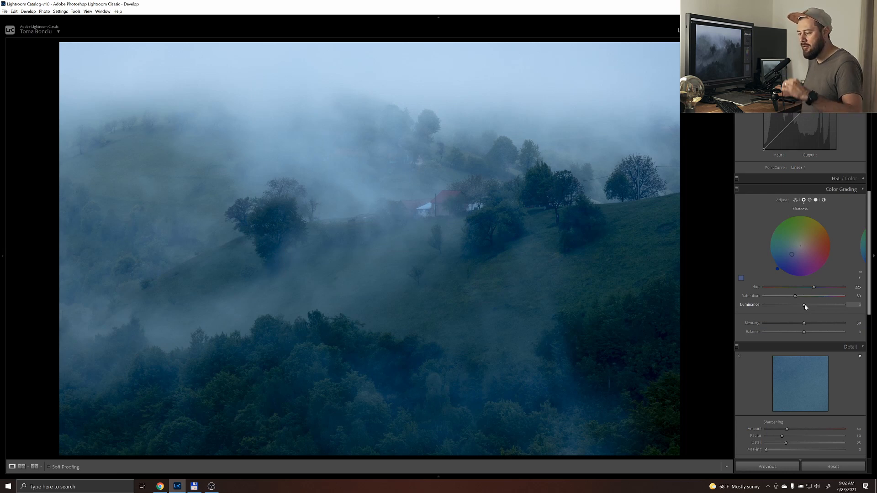
Try moving the black point of the RGB tone curve and return it to its default position
{"action": "scroll", "coordinate": [784, 305], "scroll_direction": "up", "scroll_amount": 3}
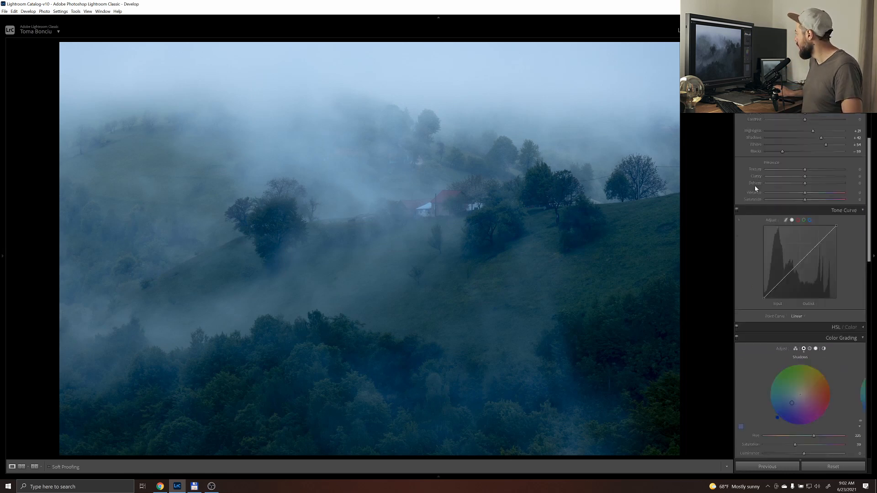
{"action": "left_click_drag", "start_coordinate": [764, 298], "coordinate": [762, 308]}
{"action": "scroll", "coordinate": [763, 309], "scroll_direction": "down", "scroll_amount": 3}
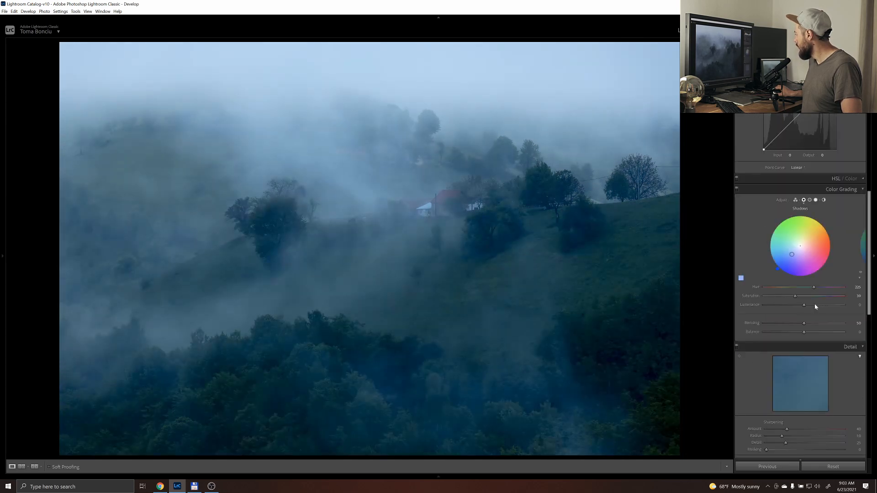
Try the color grading's shadow Luminance at +100, Balance at +65 and different Blending amounts, and reset all three
{"action": "left_click_drag", "start_coordinate": [804, 305], "coordinate": [845, 308]}
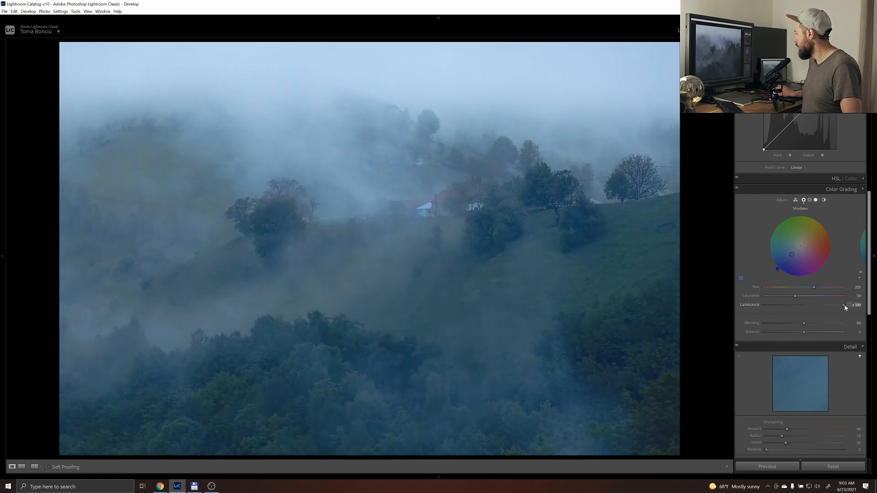
{"action": "double_click", "coordinate": [844, 306]}
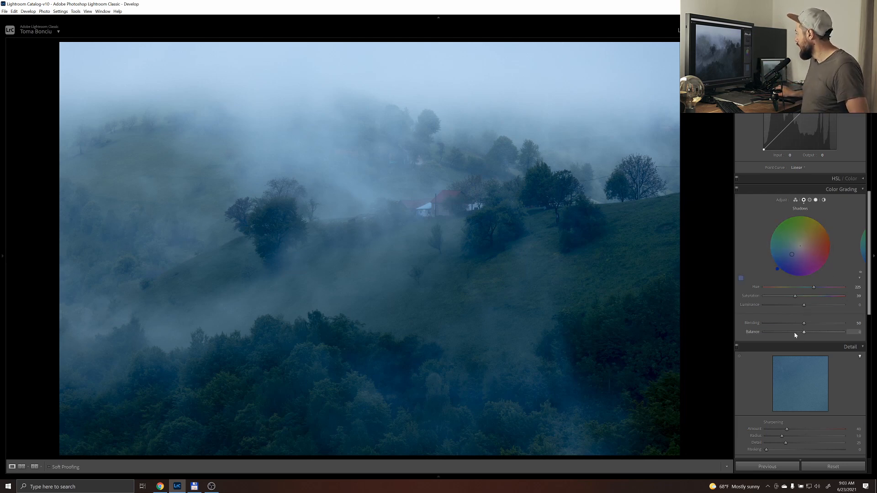
{"action": "left_click_drag", "start_coordinate": [804, 332], "coordinate": [831, 334]}
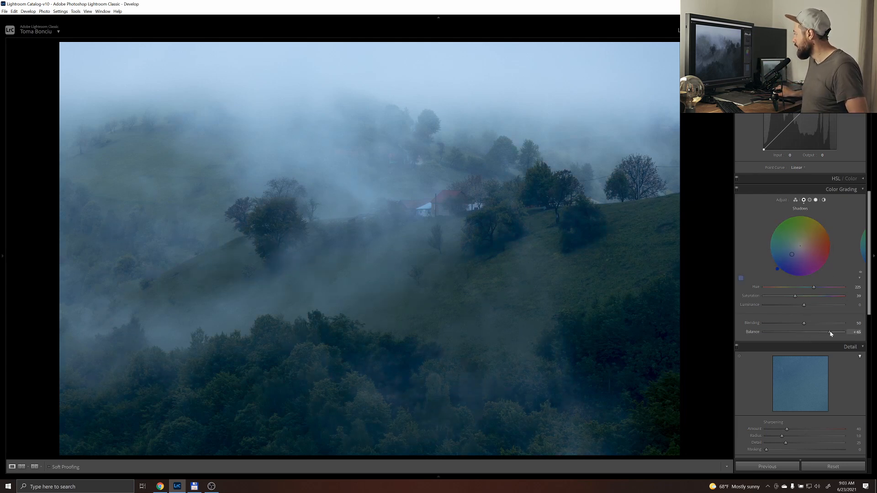
{"action": "left_click_drag", "start_coordinate": [805, 322], "coordinate": [835, 325]}
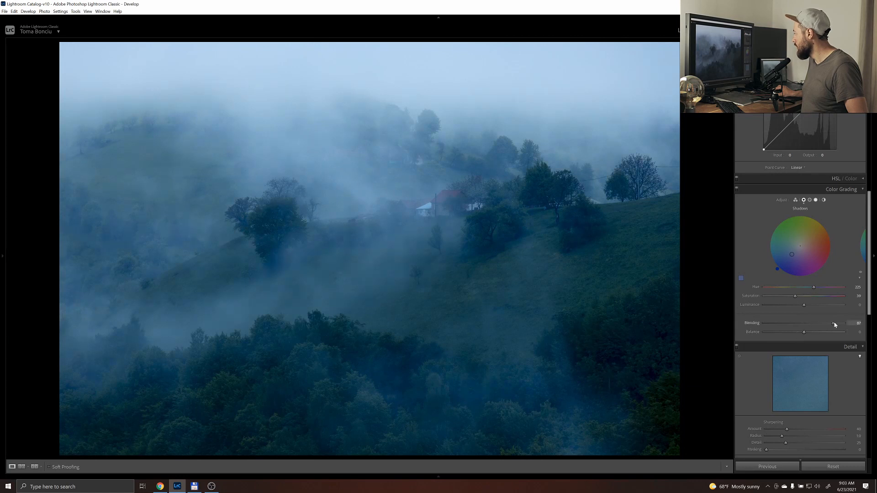
{"action": "double_click", "coordinate": [784, 326]}
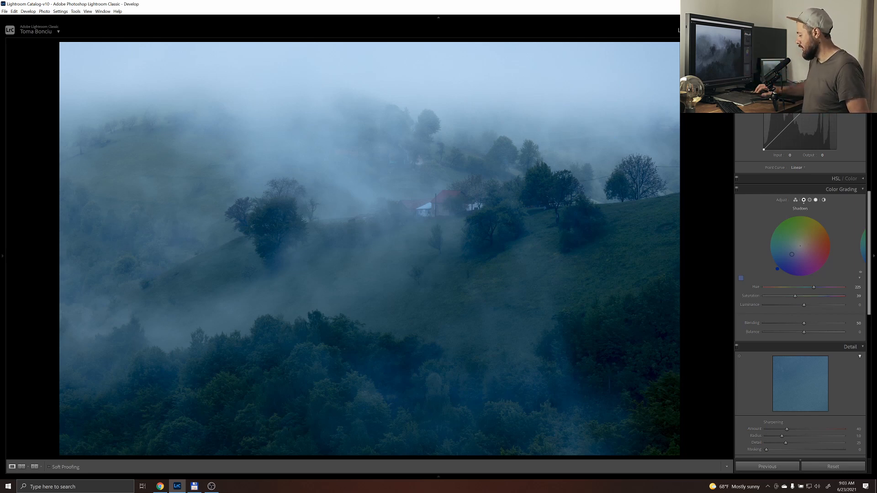
Switch to the next photo, the dark forest road, and show its basic tone settings
{"action": "key", "text": "Right"}
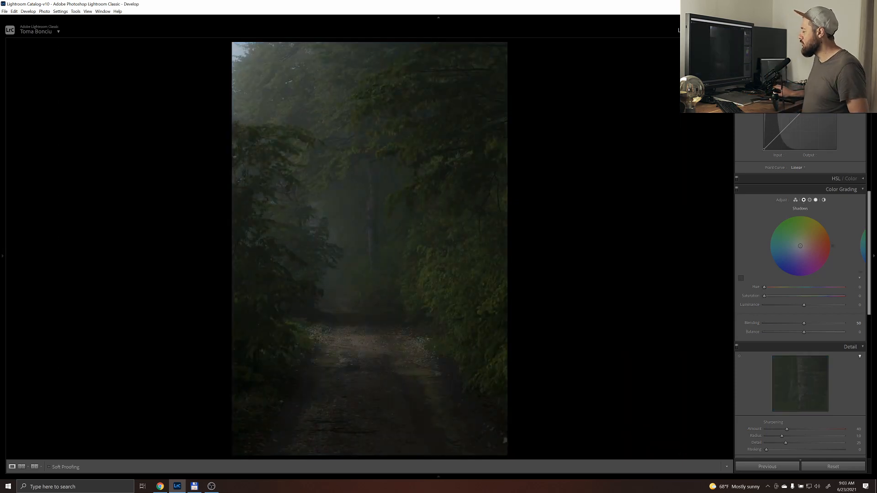
{"action": "scroll", "coordinate": [806, 314], "scroll_direction": "up", "scroll_amount": 5}
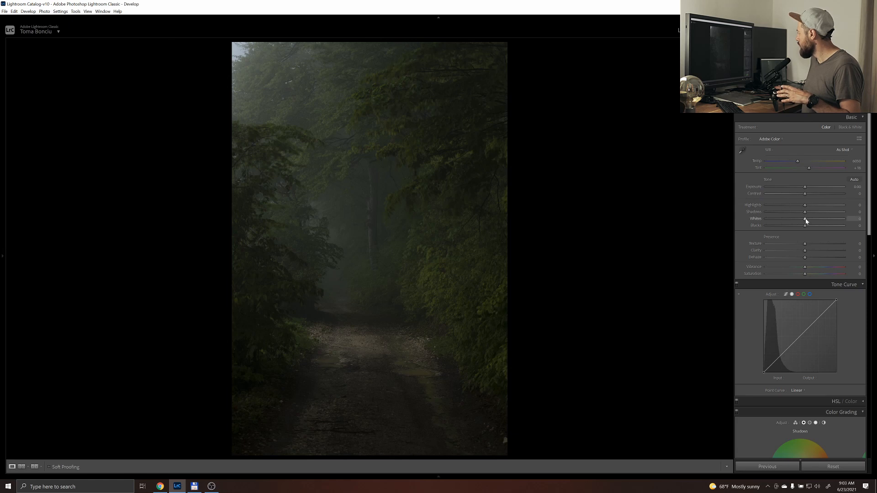
Try brightening the forest road with Exposure +1.75, Highlights -37, Whites +19 and Blacks -60, and reset all adjustments
{"action": "left_click_drag", "start_coordinate": [817, 221], "coordinate": [837, 222]}
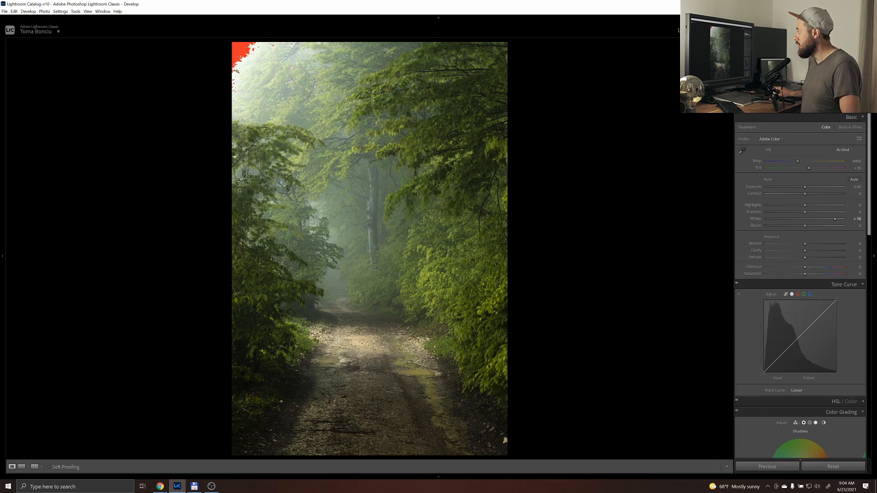
{"action": "left_click_drag", "start_coordinate": [803, 206], "coordinate": [824, 220]}
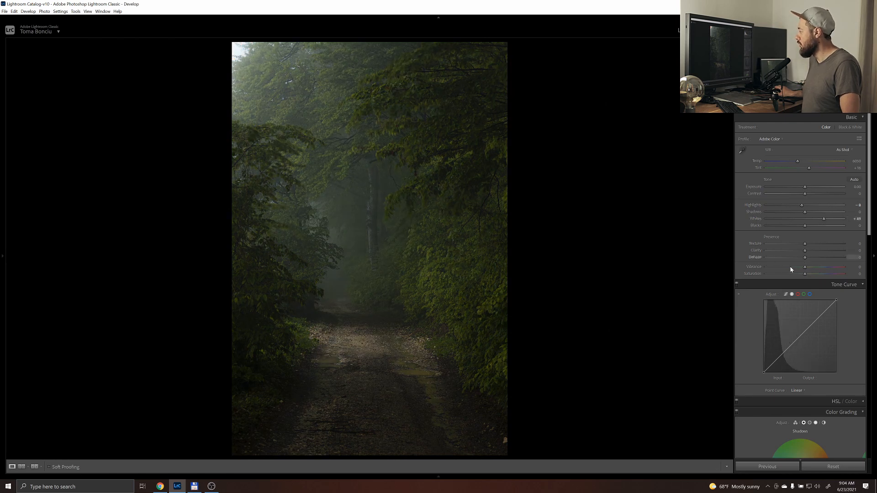
{"action": "left_click_drag", "start_coordinate": [804, 226], "coordinate": [793, 228]}
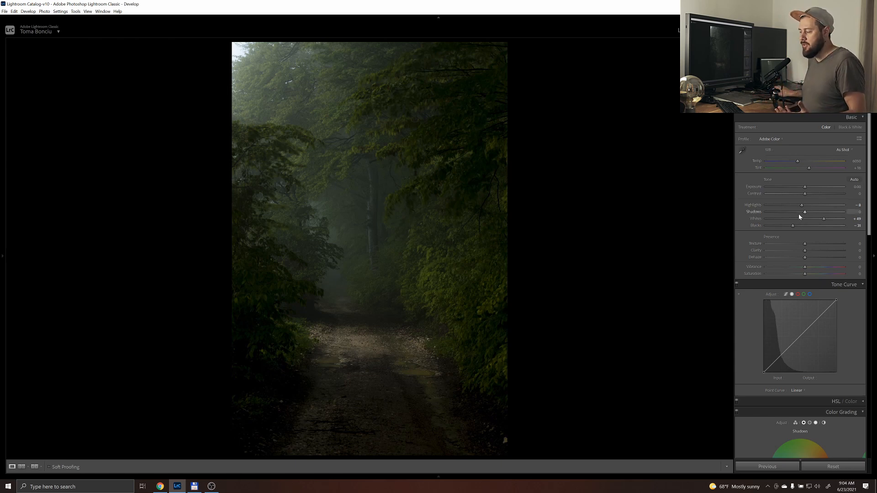
{"action": "left_click_drag", "start_coordinate": [805, 188], "coordinate": [819, 189]}
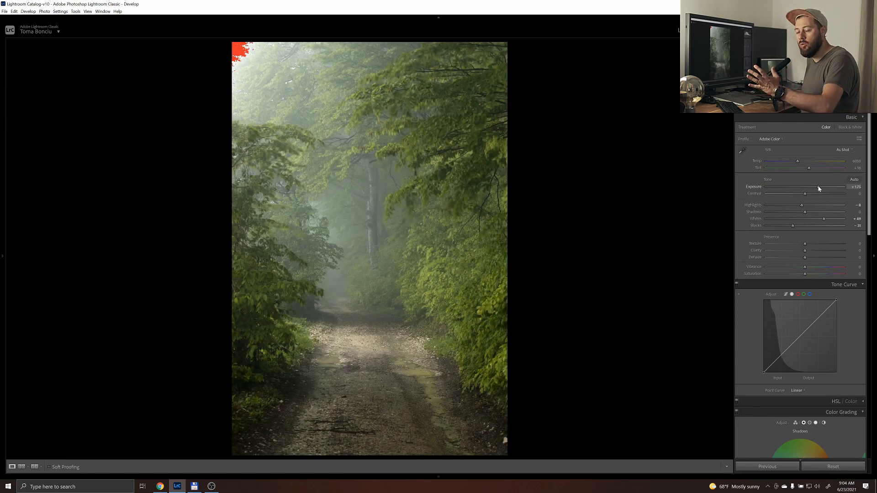
{"action": "left_click_drag", "start_coordinate": [801, 205], "coordinate": [784, 227]}
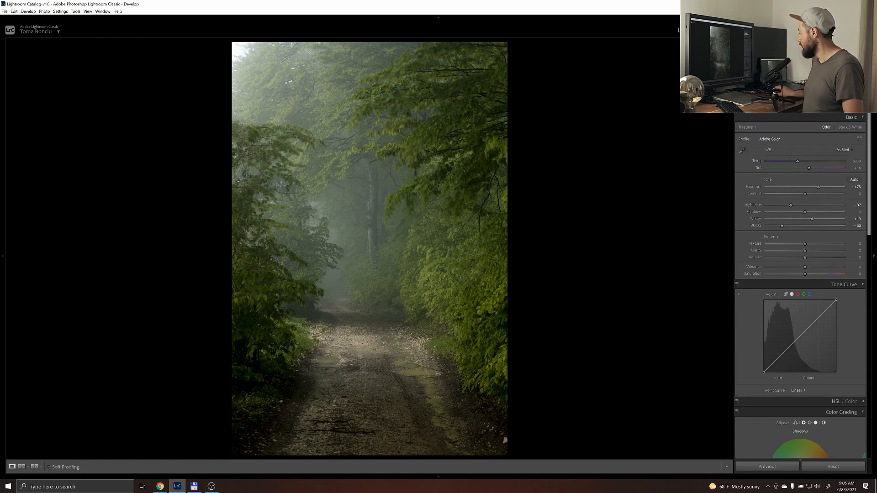
{"action": "left_click", "coordinate": [818, 467]}
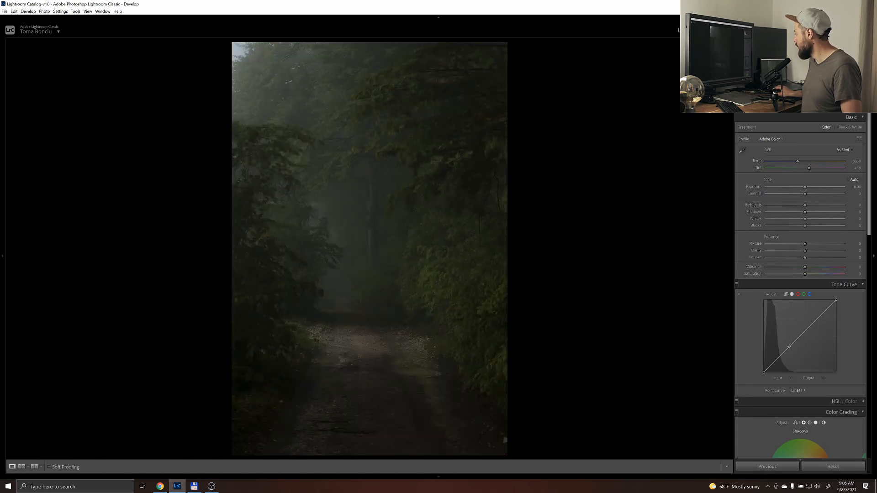
Brighten the forest road with the RGB tone curve, raising the lower midtones to input 54, output 108 and anchoring the shadows with a second point
{"action": "left_click_drag", "start_coordinate": [789, 347], "coordinate": [779, 338]}
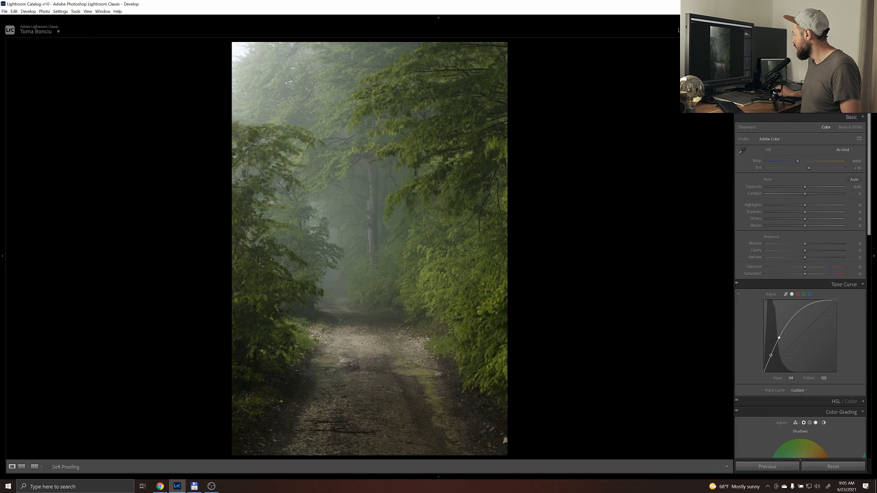
{"action": "left_click_drag", "start_coordinate": [770, 358], "coordinate": [771, 360]}
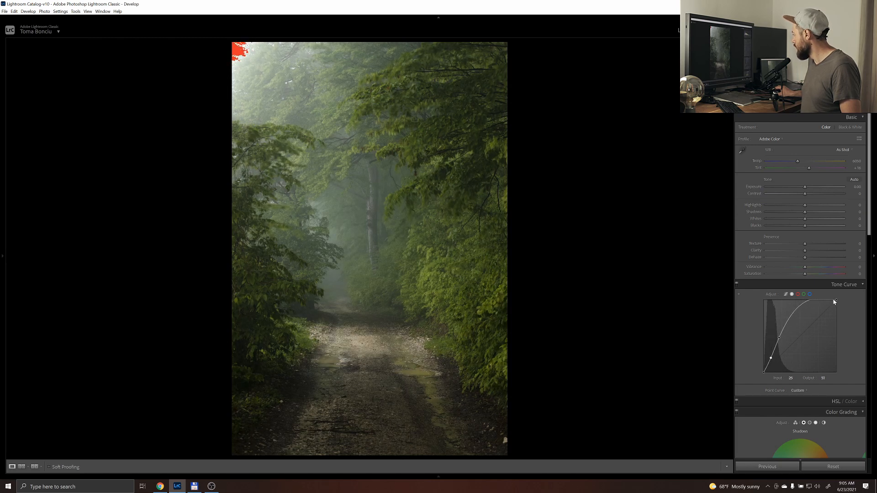
{"action": "left_click_drag", "start_coordinate": [779, 337], "coordinate": [781, 341]}
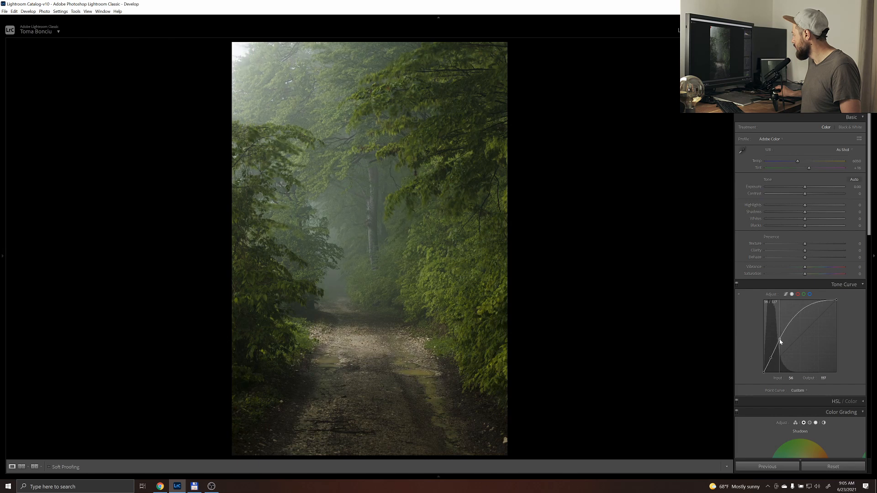
{"action": "left_click_drag", "start_coordinate": [772, 359], "coordinate": [780, 343]}
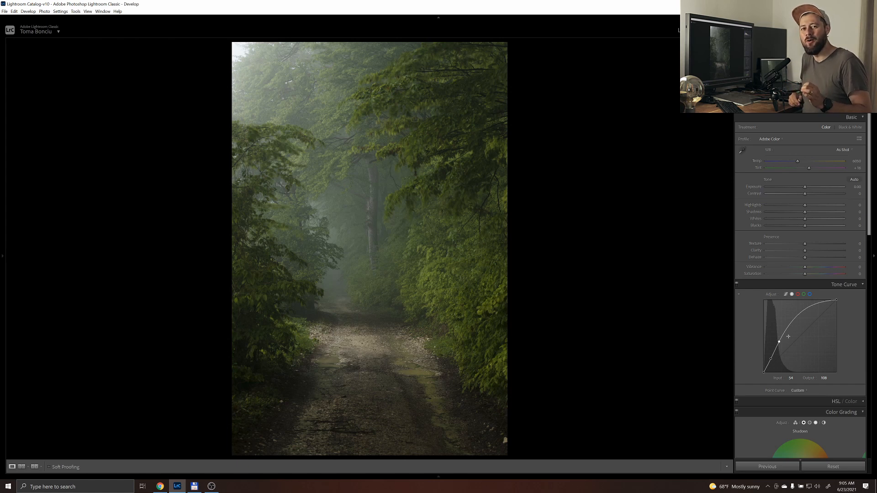
Switch to the next photo, the foggy forest slope, and shape its RGB tone curve with raised midtones and slightly lowered shadows
{"action": "key", "text": "Right"}
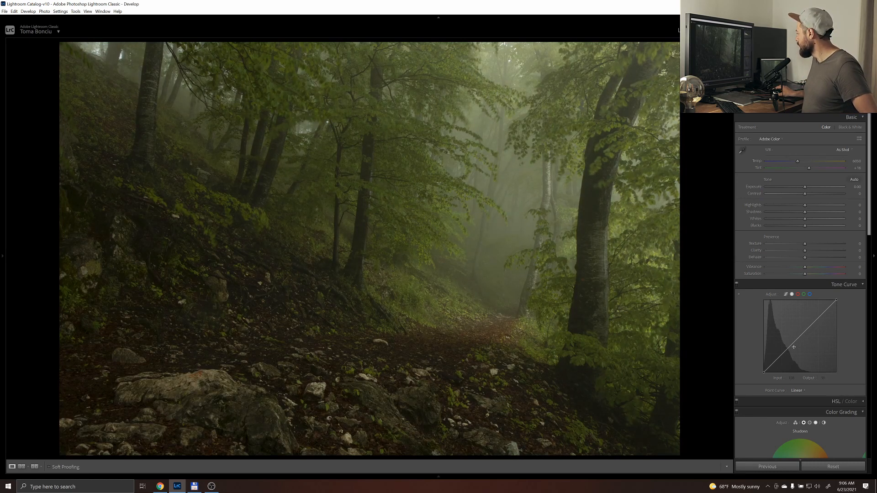
{"action": "left_click_drag", "start_coordinate": [817, 320], "coordinate": [811, 316]}
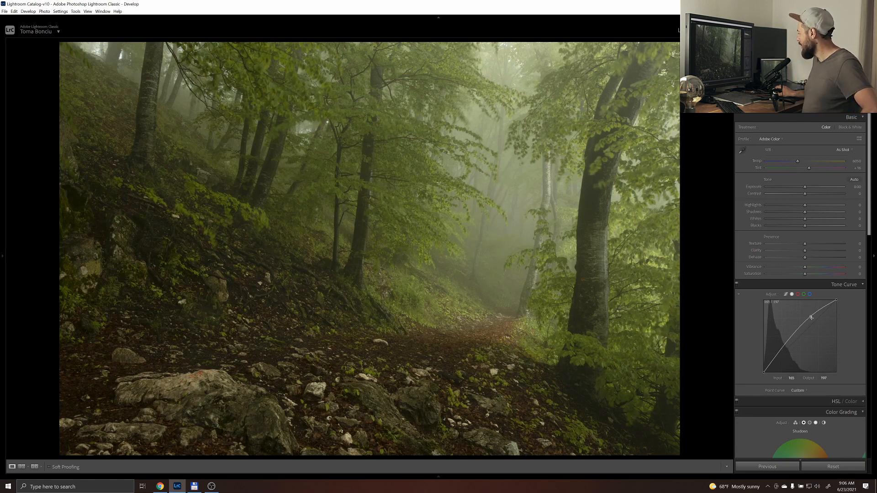
{"action": "double_click", "coordinate": [812, 319]}
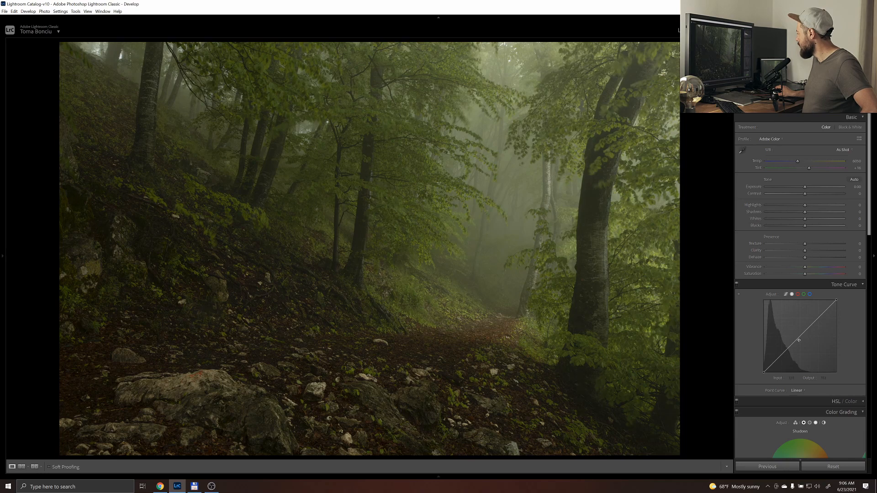
{"action": "left_click_drag", "start_coordinate": [799, 336], "coordinate": [799, 332]}
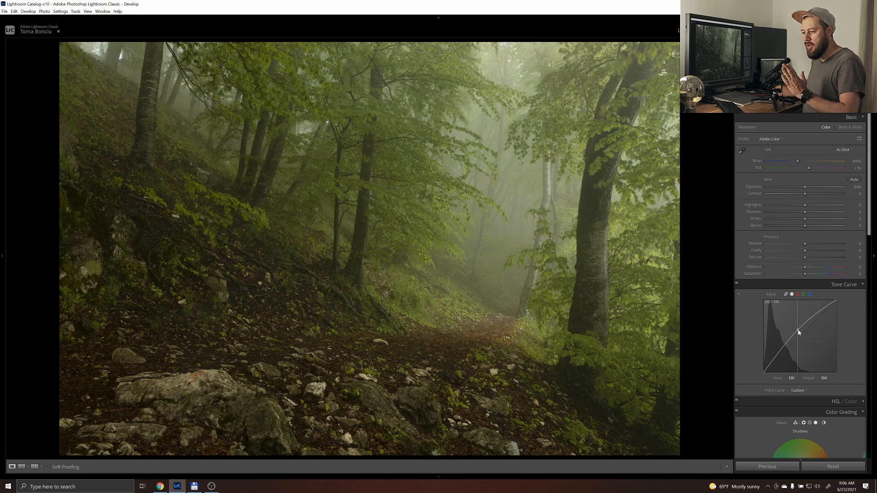
{"action": "left_click_drag", "start_coordinate": [799, 332], "coordinate": [779, 359]}
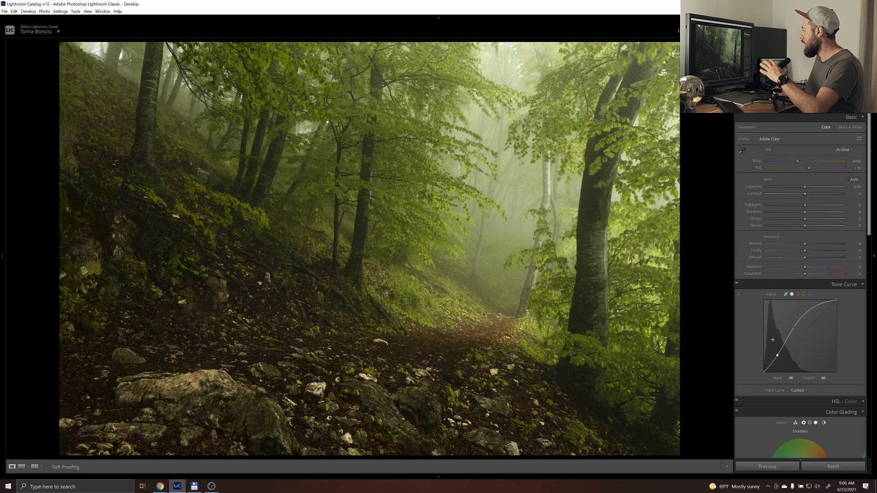
Try moving the green channel's black point to input 10, output 0, and return it to its default position
{"action": "left_click", "coordinate": [804, 295]}
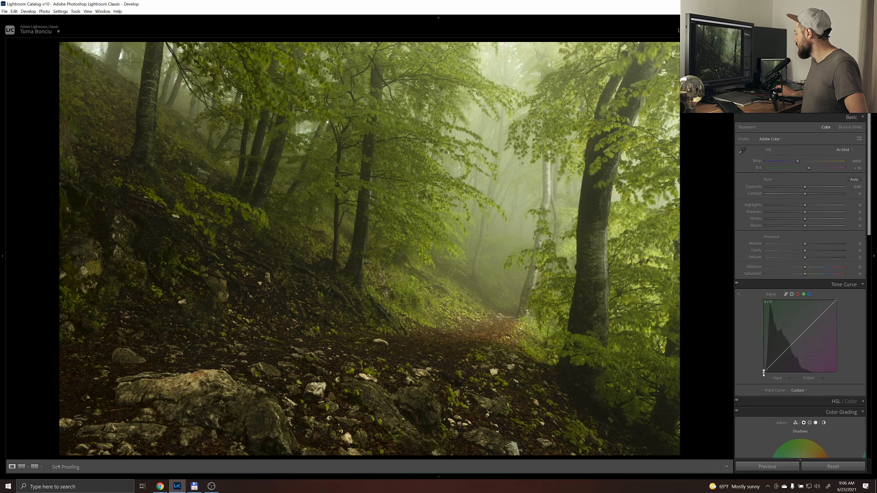
{"action": "left_click_drag", "start_coordinate": [765, 375], "coordinate": [764, 372]}
{"action": "left_click_drag", "start_coordinate": [762, 376], "coordinate": [767, 378]}
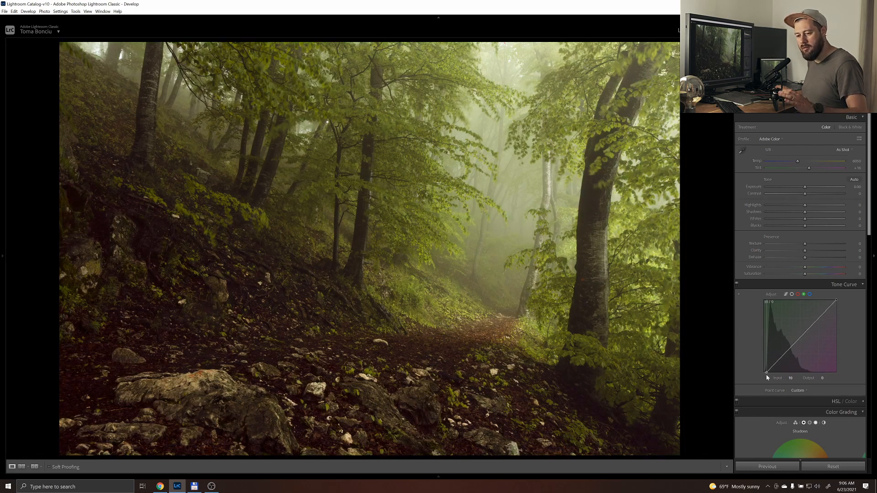
{"action": "left_click_drag", "start_coordinate": [767, 376], "coordinate": [759, 379]}
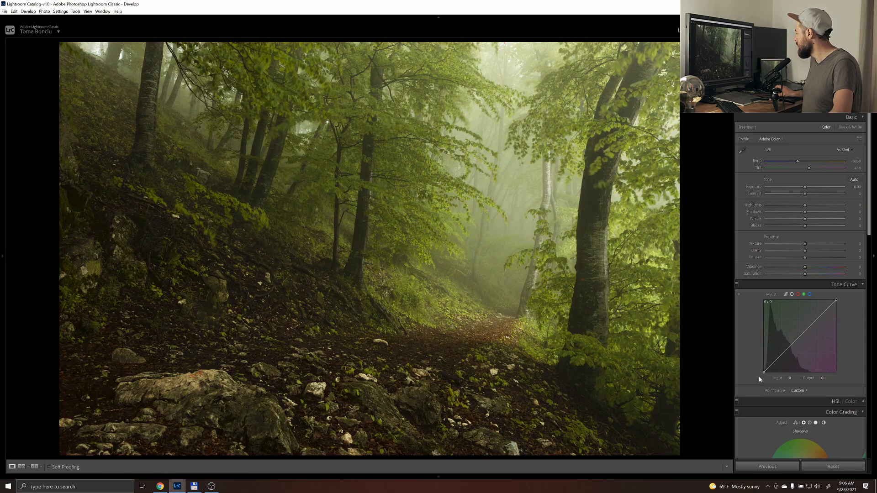
Try lifting the blue channel's black point to output 22 with midtone and highlight anchors, and reset all adjustments
{"action": "left_click", "coordinate": [810, 295]}
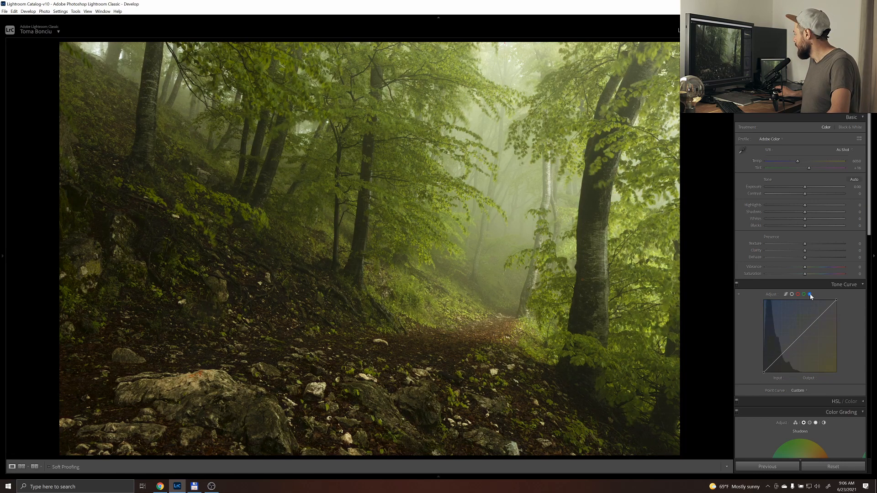
{"action": "left_click", "coordinate": [790, 347]}
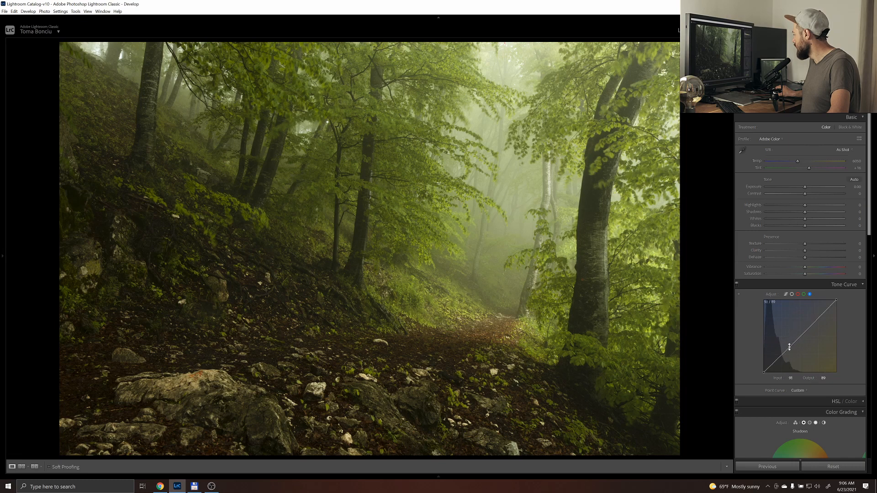
{"action": "left_click", "coordinate": [812, 324]}
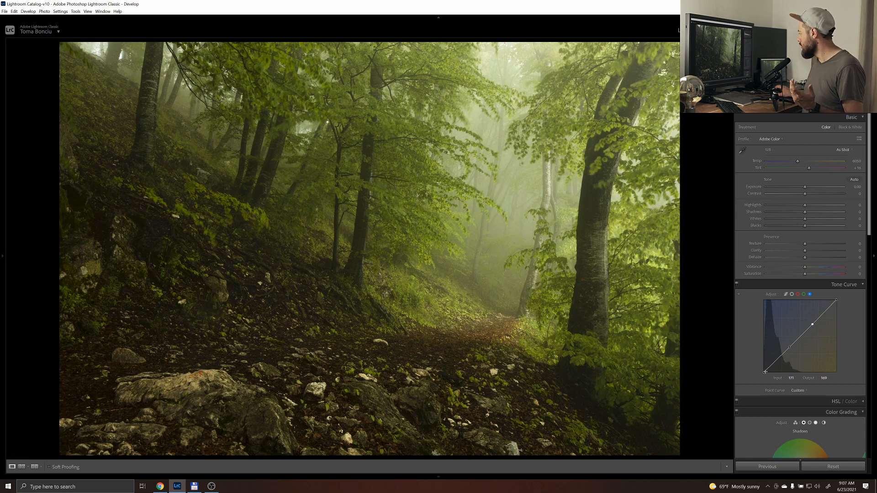
{"action": "left_click_drag", "start_coordinate": [765, 372], "coordinate": [763, 369]}
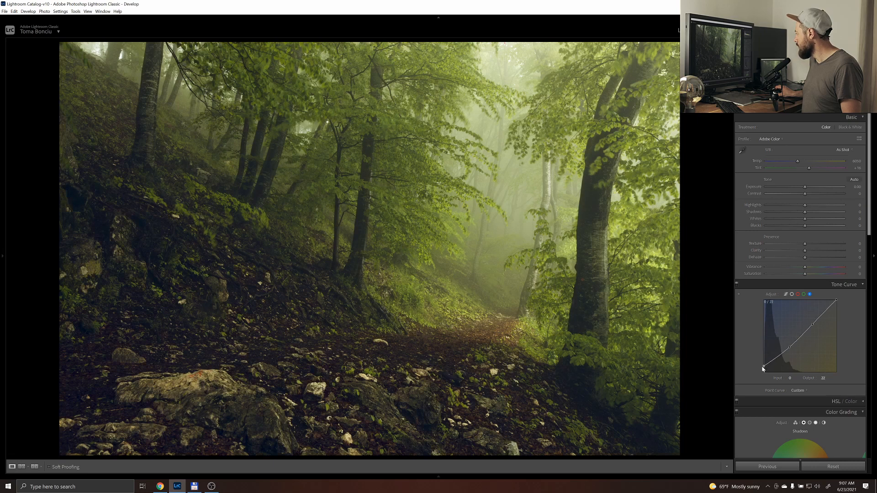
{"action": "left_click_drag", "start_coordinate": [762, 367], "coordinate": [763, 367]}
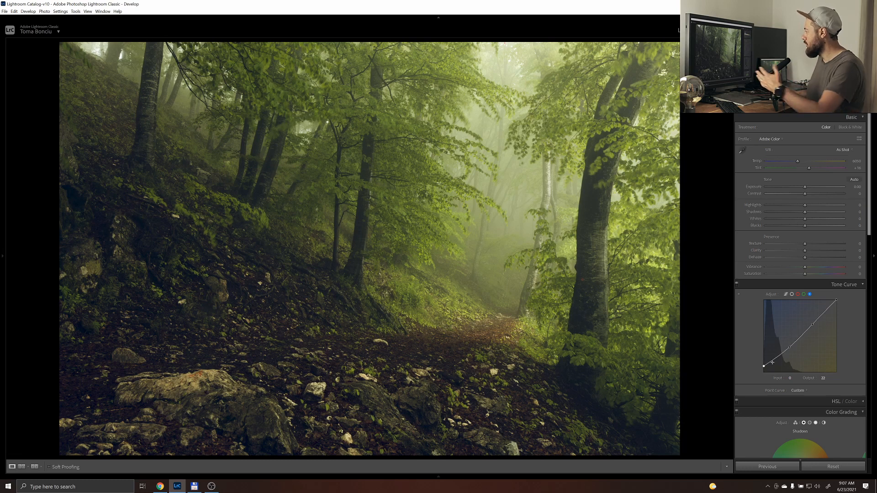
{"action": "left_click", "coordinate": [792, 295]}
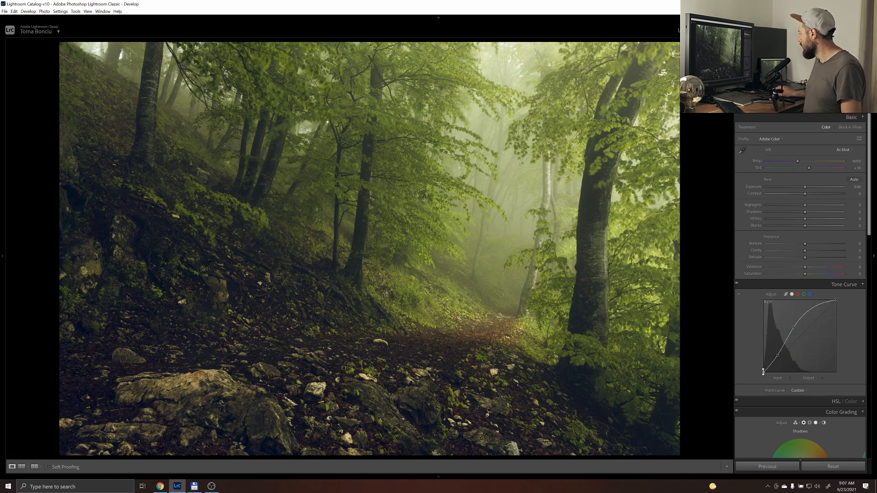
{"action": "left_click_drag", "start_coordinate": [764, 374], "coordinate": [764, 373]}
{"action": "left_click", "coordinate": [835, 467]}
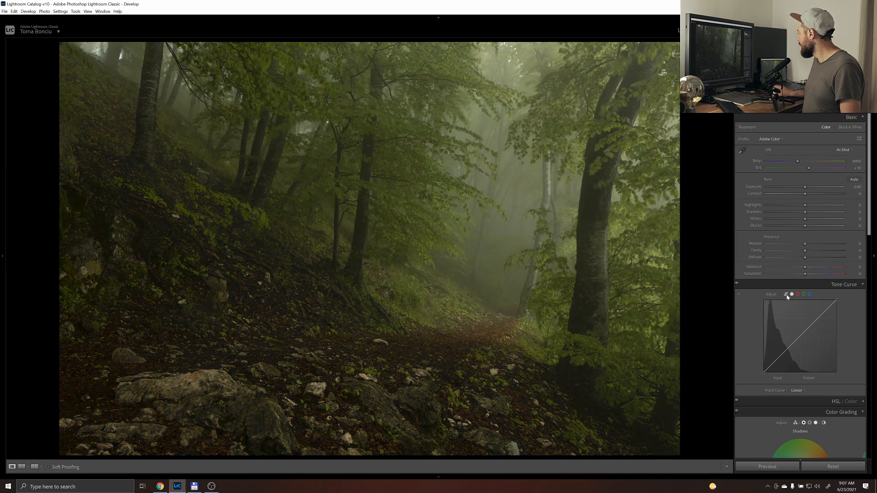
Set the forest slope photo's Highlights to -50, Shadows to +30, Whites to +37 and Blacks to -51
{"action": "left_click_drag", "start_coordinate": [803, 219], "coordinate": [825, 220]}
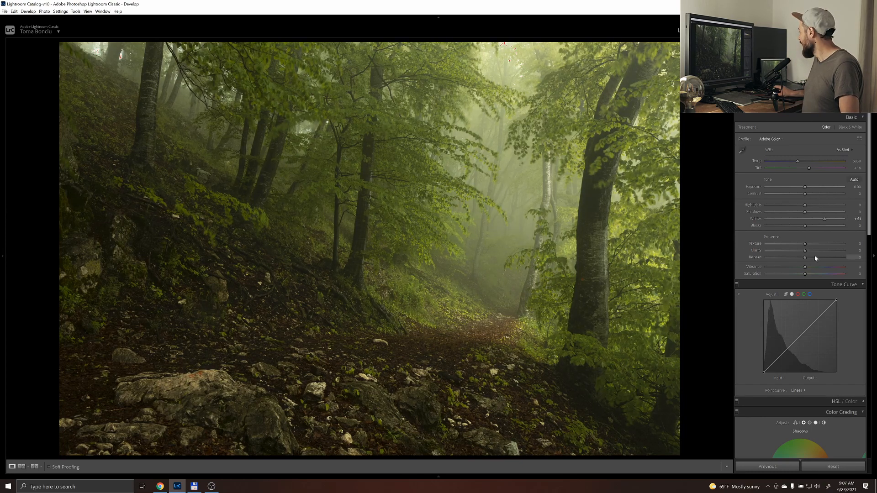
{"action": "left_click_drag", "start_coordinate": [799, 208], "coordinate": [786, 228]}
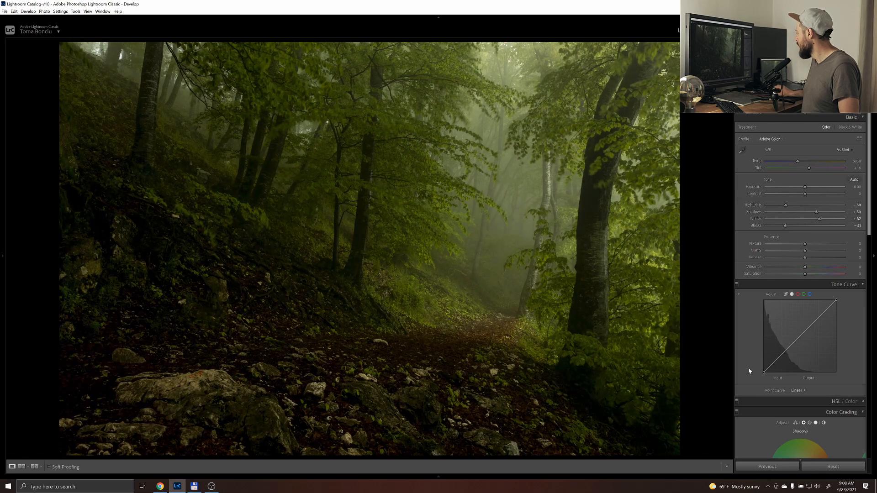
Tint the forest slope's shadows blue with color grading Hue 227 and Saturation 39, and set Exposure to +0.71
{"action": "scroll", "coordinate": [748, 368], "scroll_direction": "down", "scroll_amount": 5}
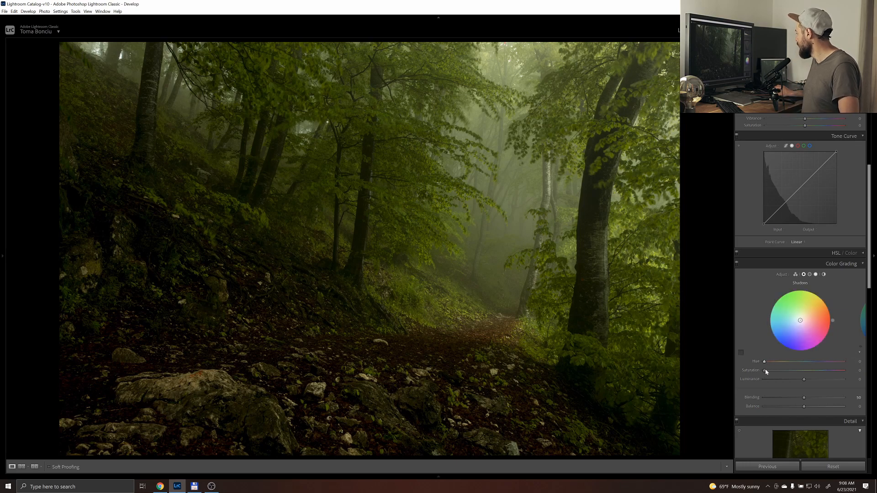
{"action": "left_click_drag", "start_coordinate": [764, 371], "coordinate": [798, 373]}
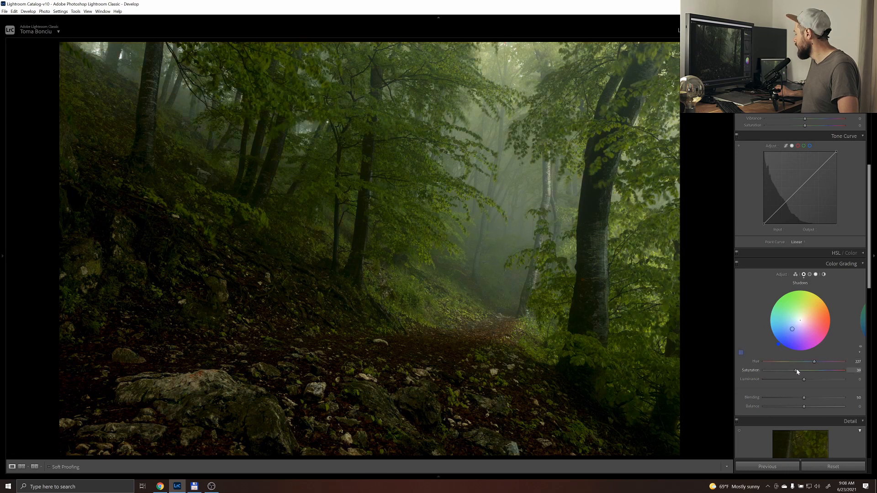
{"action": "scroll", "coordinate": [749, 322], "scroll_direction": "up", "scroll_amount": 3}
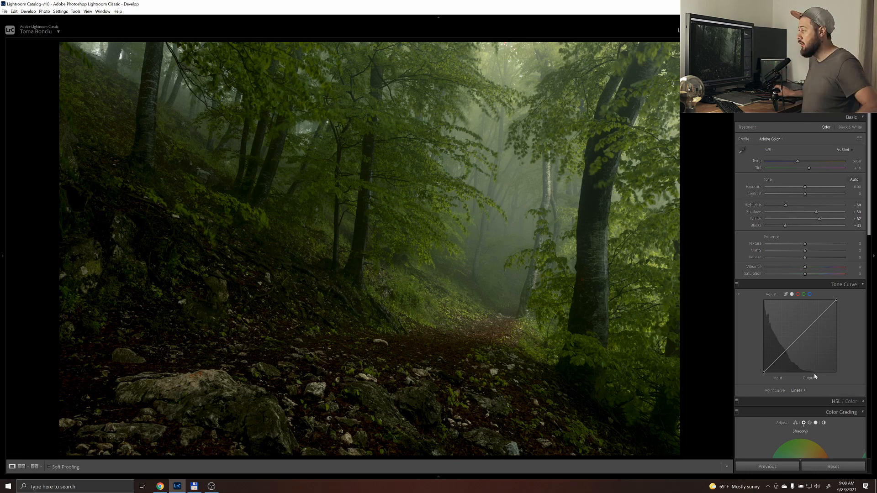
{"action": "left_click_drag", "start_coordinate": [805, 188], "coordinate": [811, 188]}
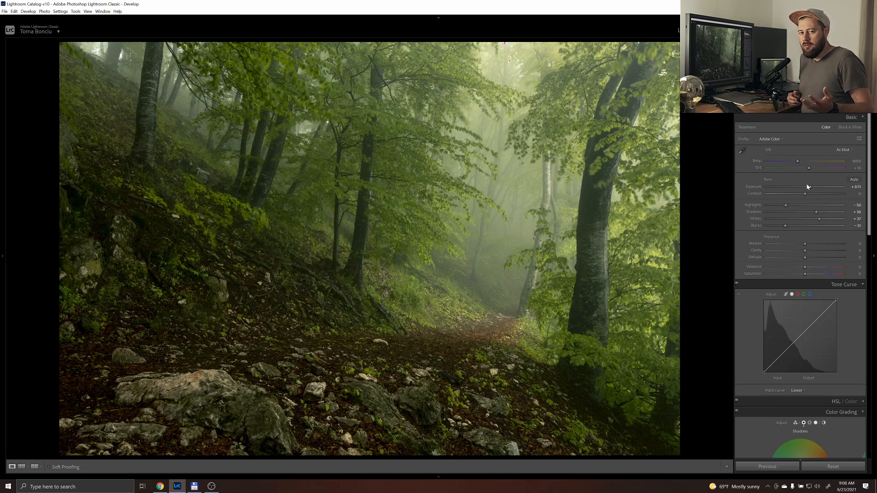
Switch to the next photo, the rocky valley path, and sample a highlight anchor point for its tone curve from the fog
{"action": "key", "text": "Right"}
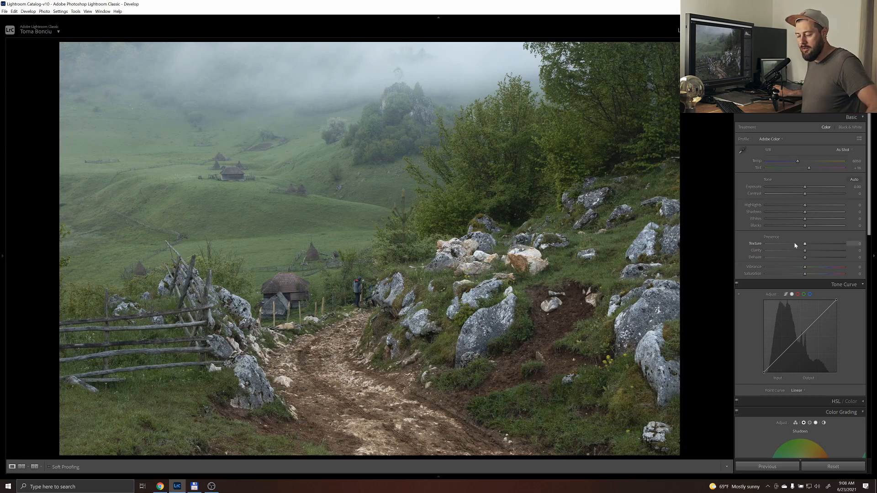
{"action": "left_click", "coordinate": [739, 295]}
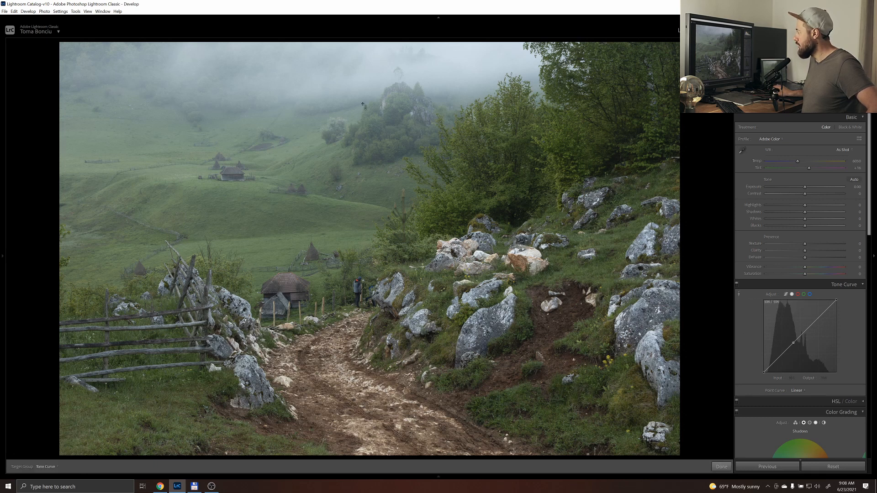
{"action": "left_click", "coordinate": [338, 92]}
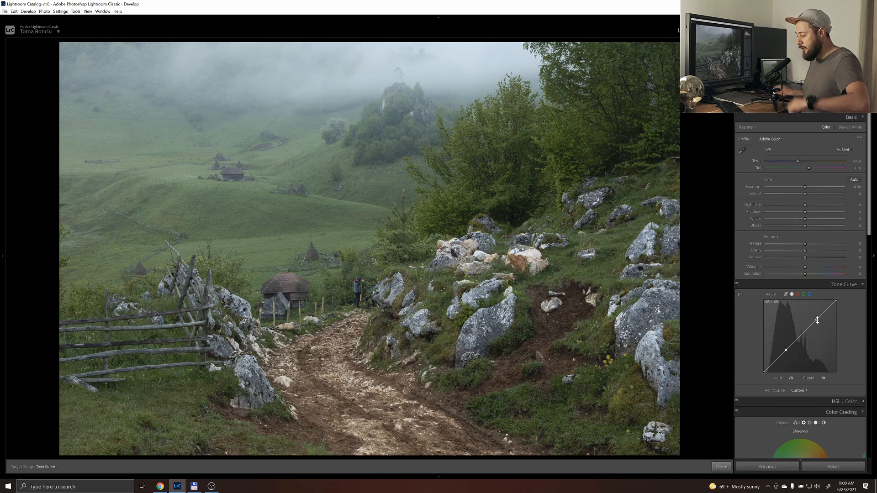
Try darkening the valley's shadows on the RGB tone curve to input 86, output 68, and remove both curve points
{"action": "left_click_drag", "start_coordinate": [788, 350], "coordinate": [789, 357]}
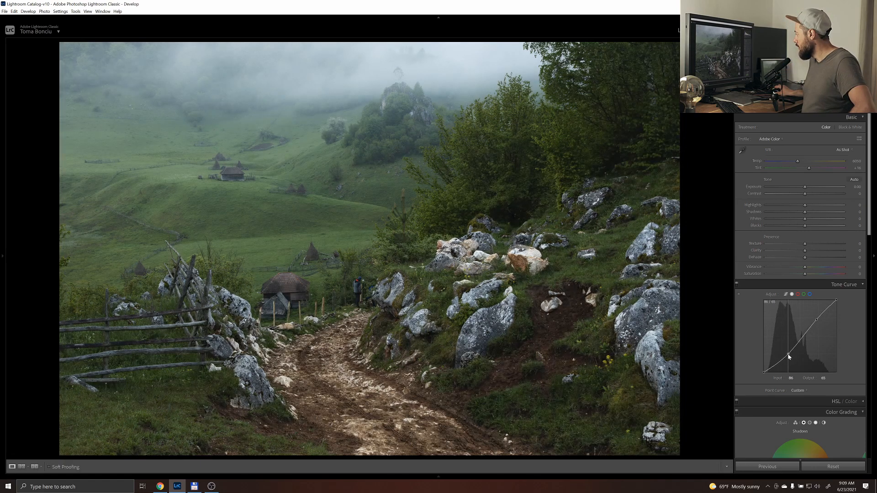
{"action": "left_click_drag", "start_coordinate": [788, 353], "coordinate": [788, 353]}
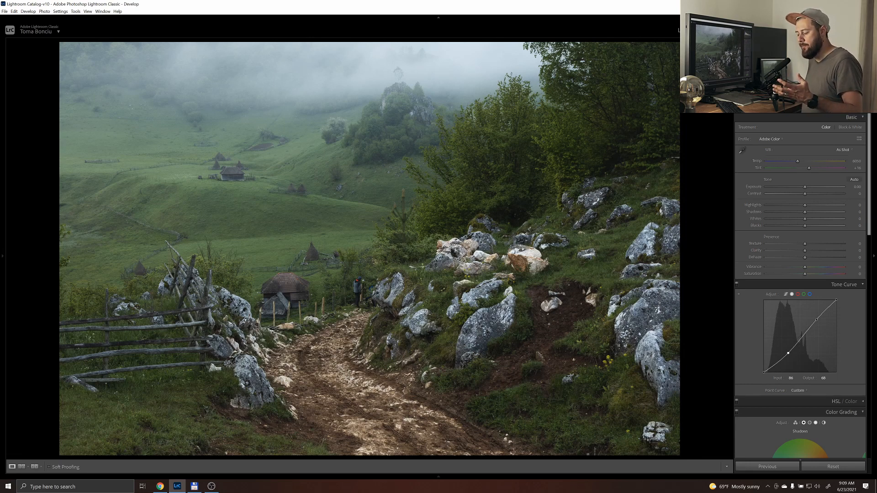
{"action": "double_click", "coordinate": [788, 353]}
{"action": "double_click", "coordinate": [817, 319]}
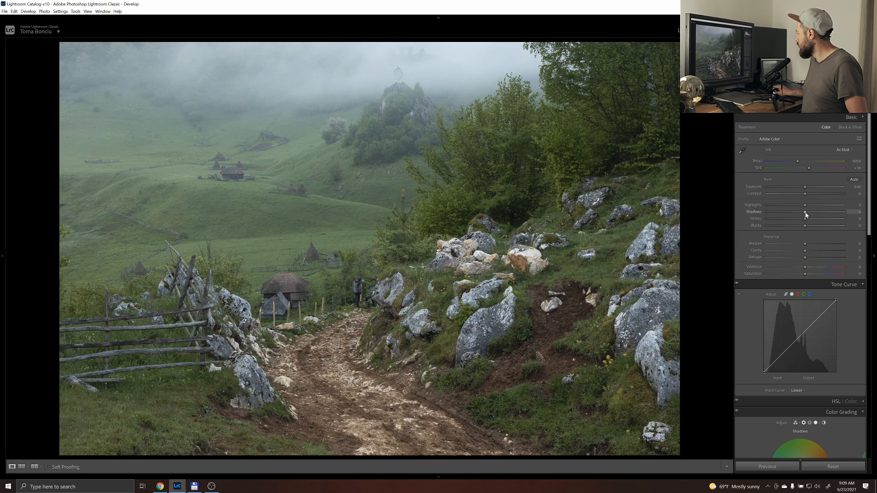
Darken the rocky valley path photo with Shadows at -66 and Blacks at -54
{"action": "left_click_drag", "start_coordinate": [805, 213], "coordinate": [790, 228]}
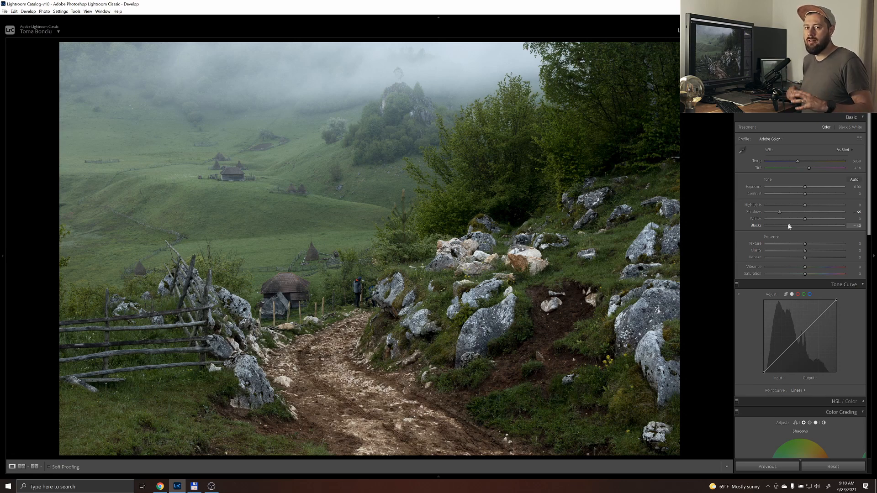
{"action": "left_click_drag", "start_coordinate": [789, 226], "coordinate": [783, 229]}
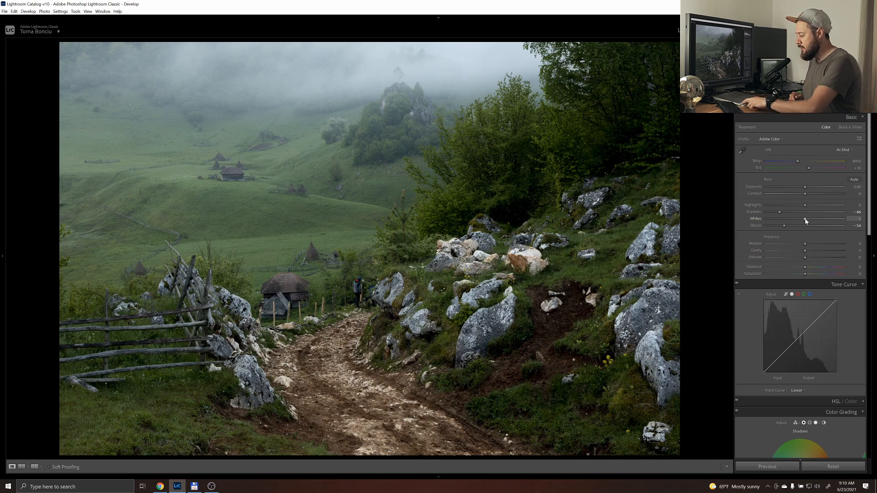
Switch to the next photo, the foggy meadow with haystacks, try darkening its shadows on the tone curve with anchored highlights, and reset all adjustments
{"action": "key", "text": "Right"}
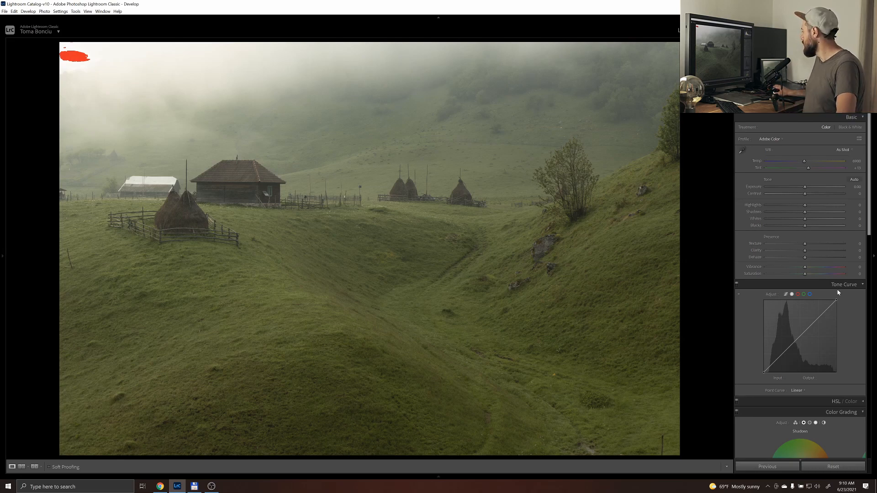
{"action": "left_click", "coordinate": [817, 320]}
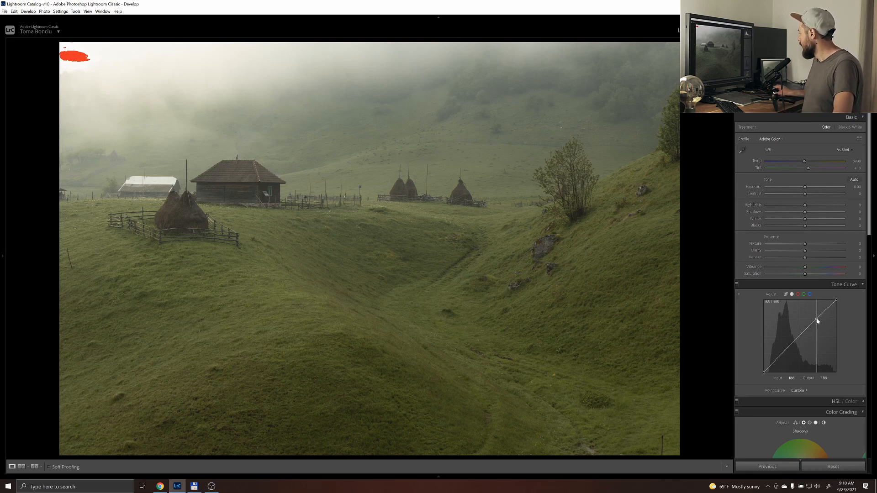
{"action": "left_click_drag", "start_coordinate": [789, 349], "coordinate": [793, 353]}
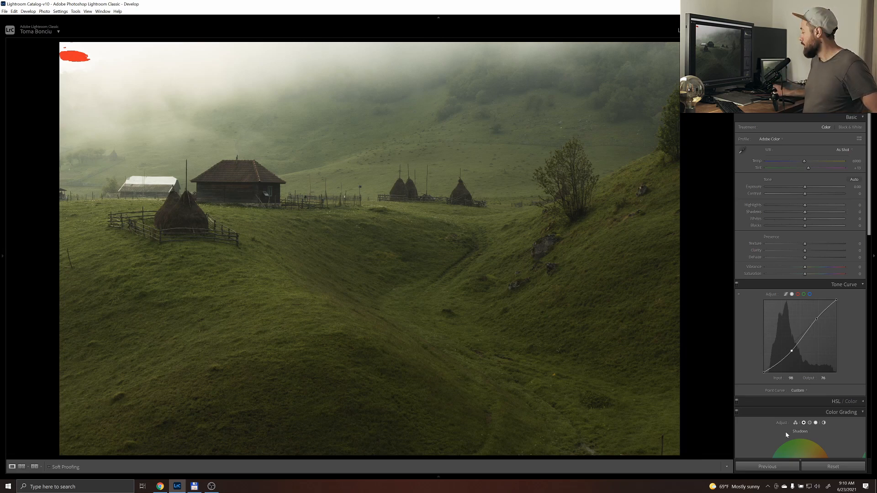
{"action": "left_click", "coordinate": [841, 468]}
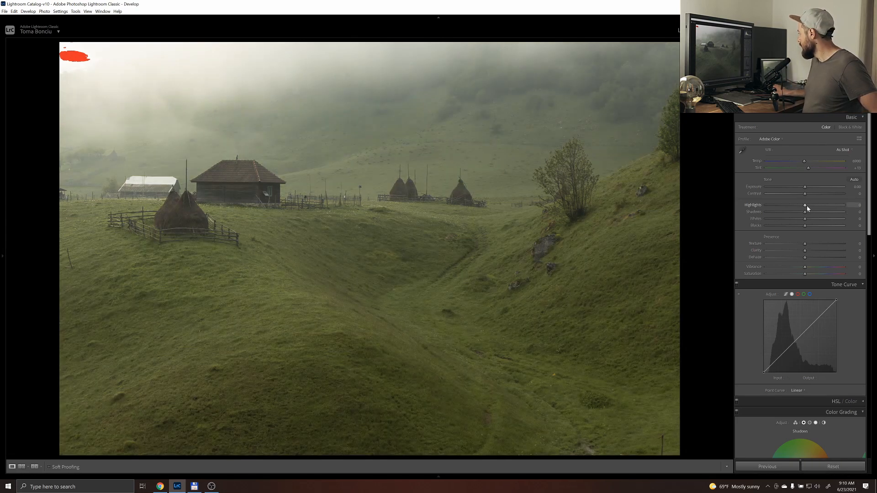
Set the foggy meadow photo's Highlights to -37, Shadows to +2, Whites to -49 and Blacks to about -60
{"action": "left_click_drag", "start_coordinate": [804, 205], "coordinate": [791, 205]}
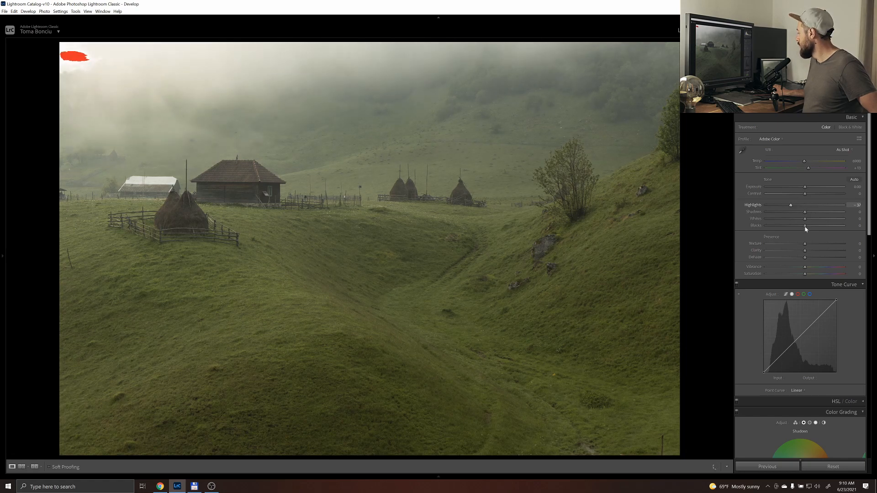
{"action": "mouse_move", "coordinate": [798, 220]}
{"action": "left_mouse_down"}
{"action": "mouse_move", "coordinate": [785, 220]}
{"action": "mouse_move", "coordinate": [799, 228]}
{"action": "mouse_move", "coordinate": [785, 230]}
{"action": "left_mouse_up"}
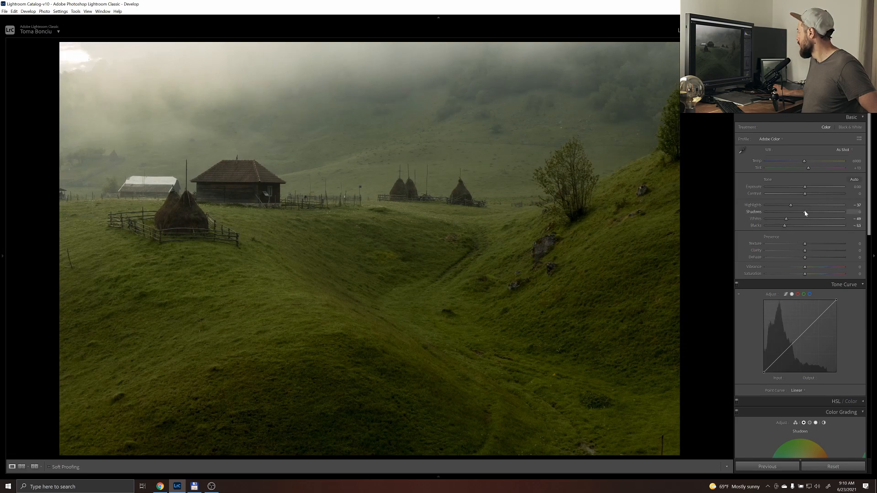
{"action": "mouse_move", "coordinate": [791, 215]}
{"action": "left_mouse_down"}
{"action": "mouse_move", "coordinate": [821, 213]}
{"action": "mouse_move", "coordinate": [780, 227]}
{"action": "left_mouse_up"}
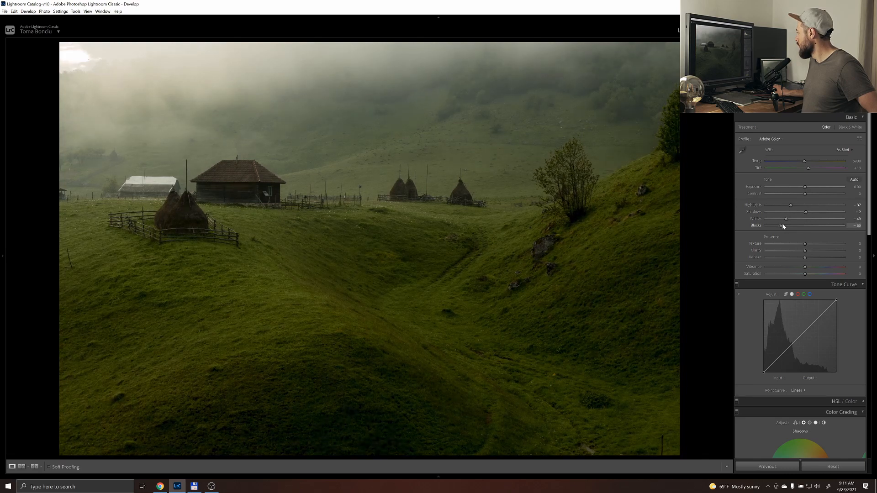